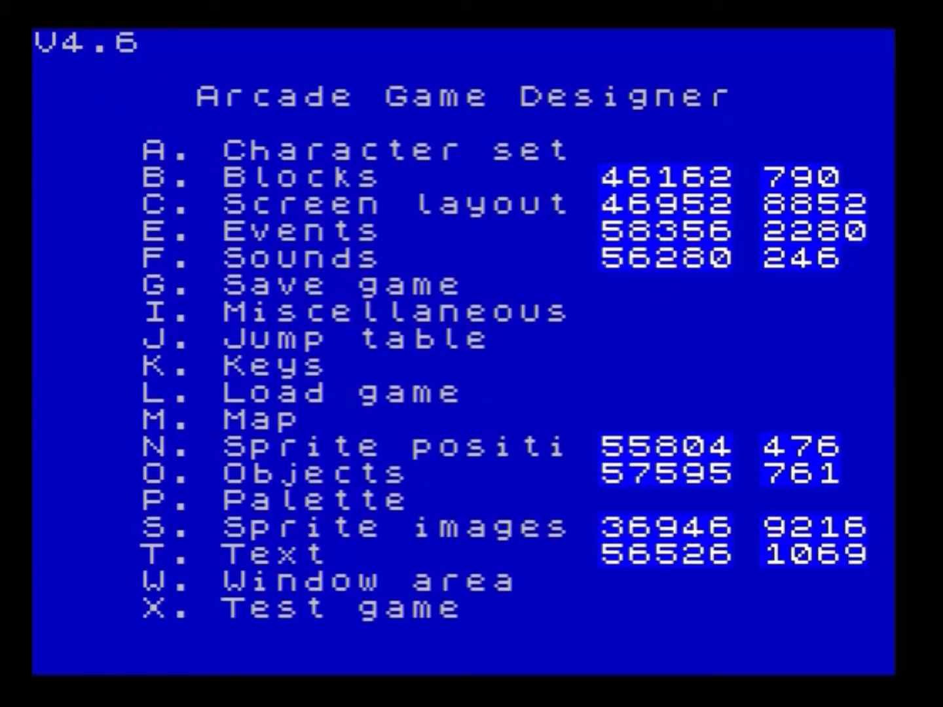
# - Test-play the loaded game, walking and jumping the player left and right across the ledges
pyautogui.press('x')
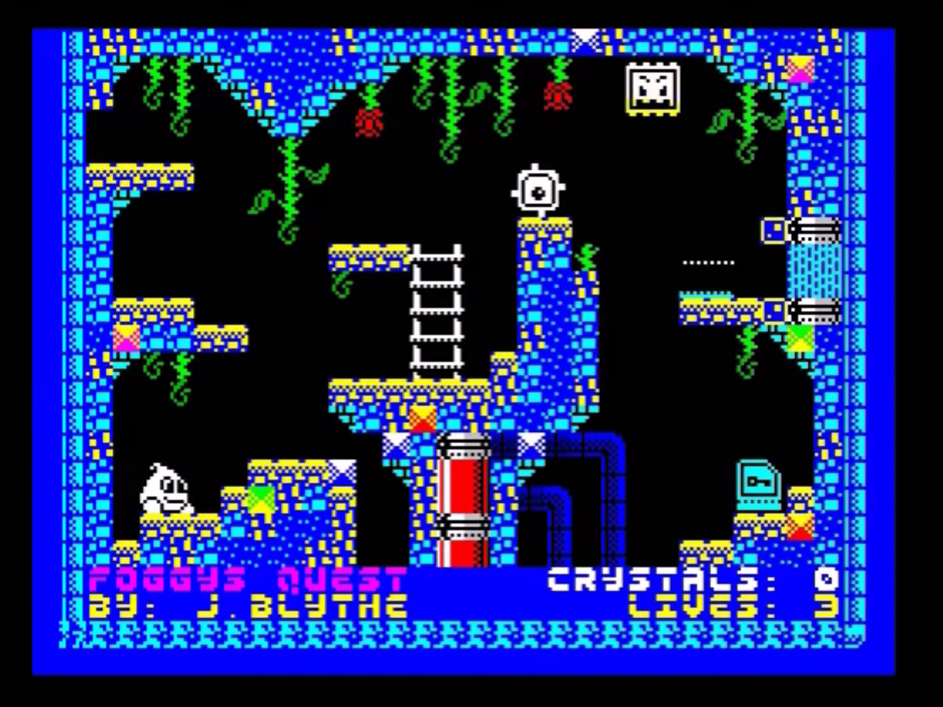
pyautogui.press('p')
pyautogui.press('p')
pyautogui.press('space')
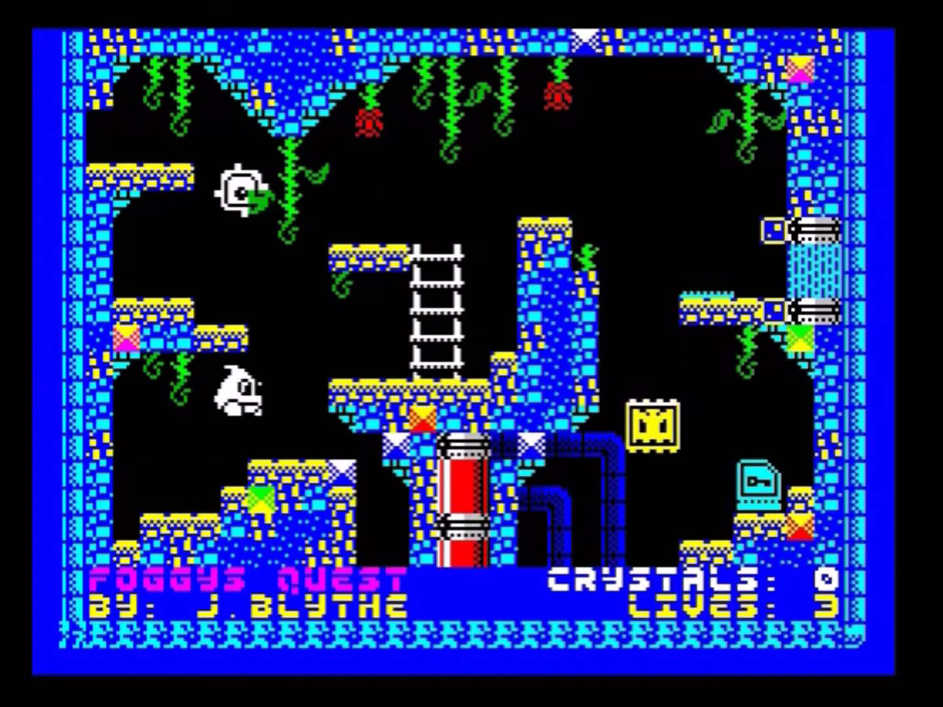
pyautogui.press('Right')
pyautogui.press('Up')
pyautogui.press('o')
pyautogui.press('p')
pyautogui.press('o')
pyautogui.press('space')
pyautogui.press('p')
pyautogui.press('o')
pyautogui.press('p')
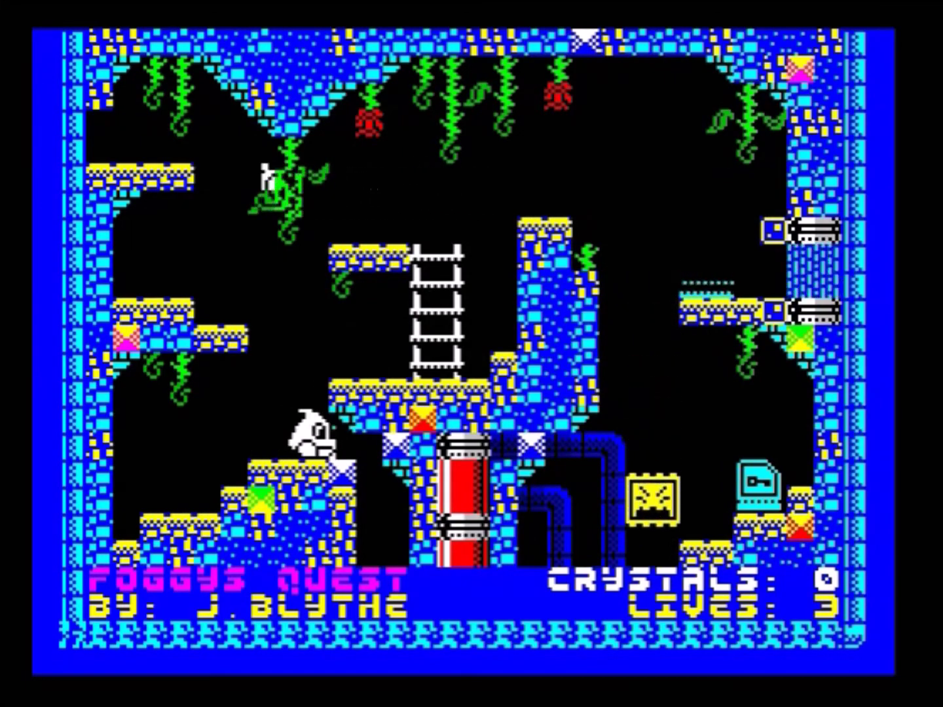
pyautogui.press('o')
# - Quit the test game to the main menu and briefly view the character set editor
pyautogui.press('Escape')
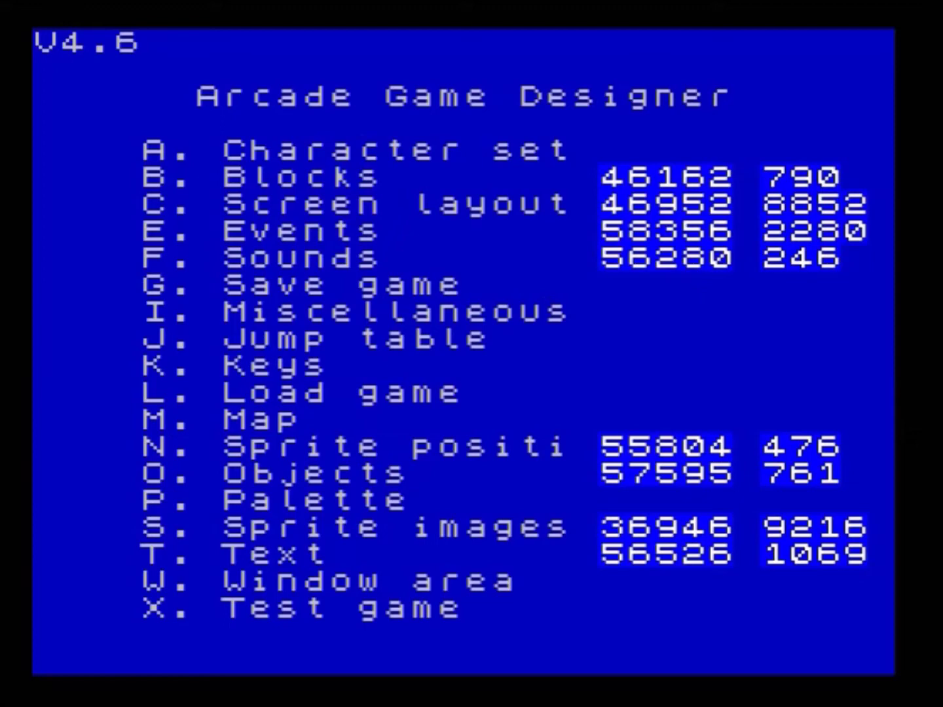
pyautogui.press('a')
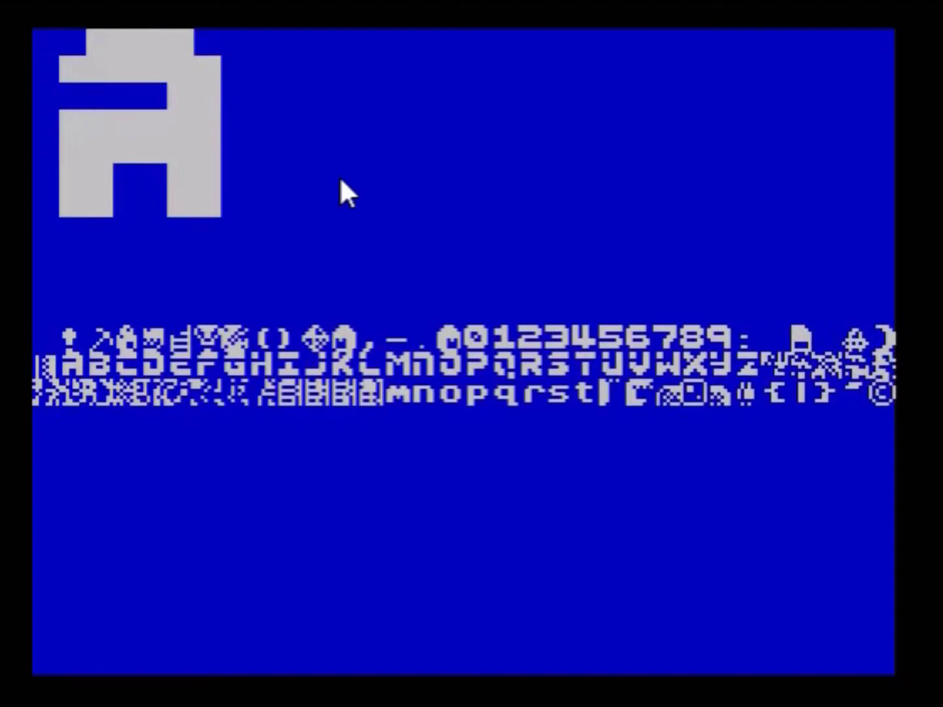
pyautogui.press('Return')
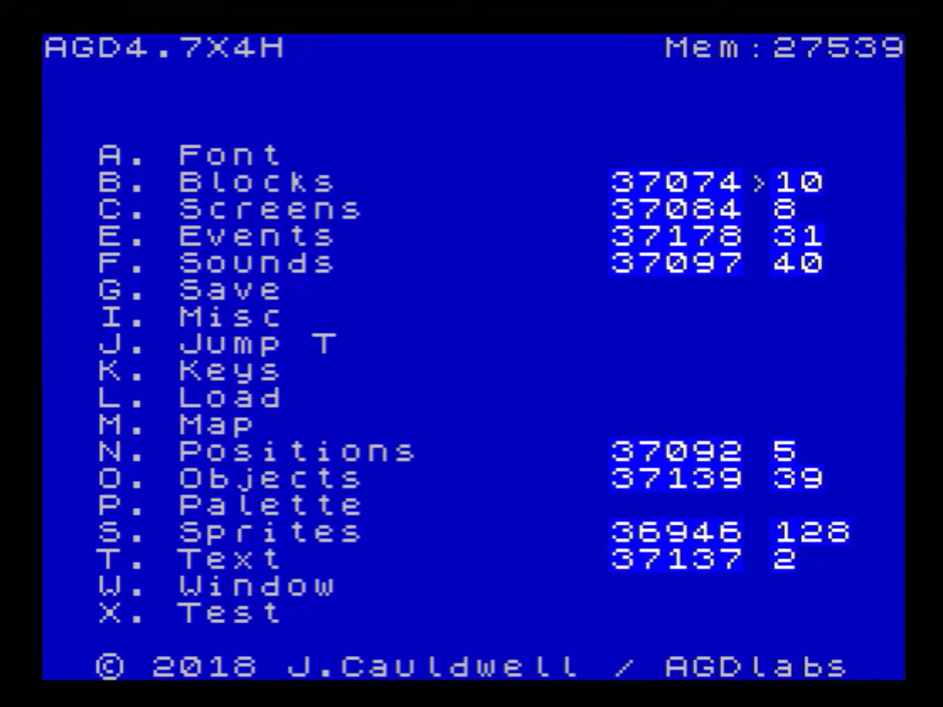
# - Browse the main menu data sections, then step through blocks 0–77 to confirm they are Empty
pyautogui.press('Down')
pyautogui.press('Down')
pyautogui.press('Down')
pyautogui.press('Down')
pyautogui.press('Down')
pyautogui.press('Down')
pyautogui.press('Down')
pyautogui.press('Up')
pyautogui.press('Up')
pyautogui.press('Up')
pyautogui.press('Up')
pyautogui.press('Up')
pyautogui.press('Up')
pyautogui.press('b')
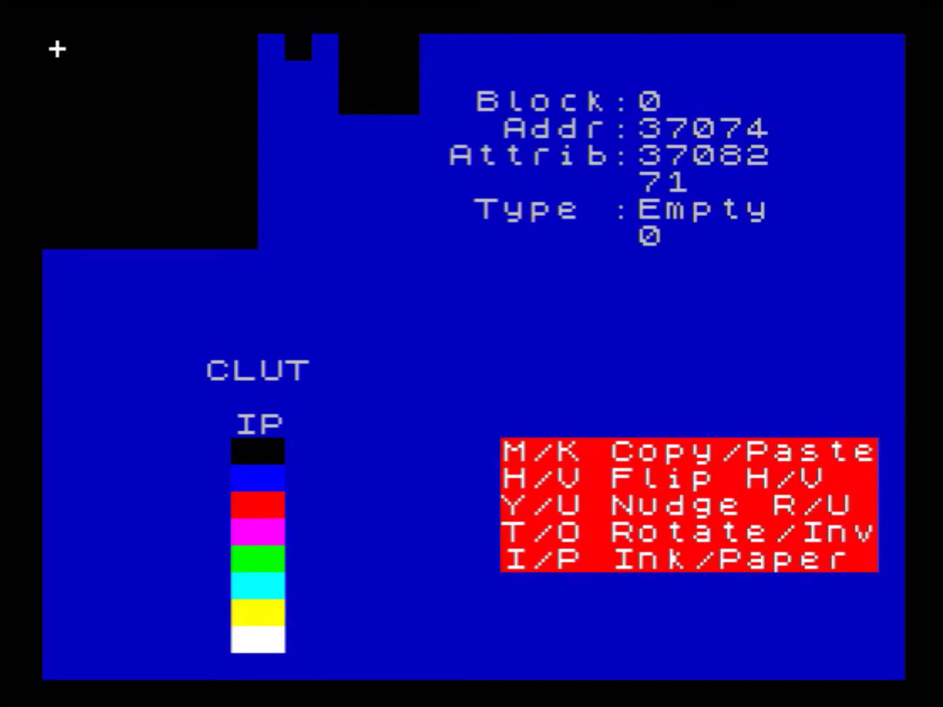
pyautogui.press('n')
pyautogui.press('n')
pyautogui.press('n')
pyautogui.press('n')
pyautogui.press('n')
pyautogui.press('n')
pyautogui.press('n')
pyautogui.press('n')
pyautogui.press('n')
pyautogui.press('n')
pyautogui.press('n')
pyautogui.press('n')
pyautogui.press('n')
pyautogui.press('n')
pyautogui.press('n')
pyautogui.press('n')
pyautogui.press('n')
pyautogui.press('n')
pyautogui.press('n')
pyautogui.press('n')
pyautogui.press('n')
pyautogui.press('n')
pyautogui.press('n')
pyautogui.press('n')
pyautogui.press('n')
pyautogui.press('n')
pyautogui.press('n')
pyautogui.press('n')
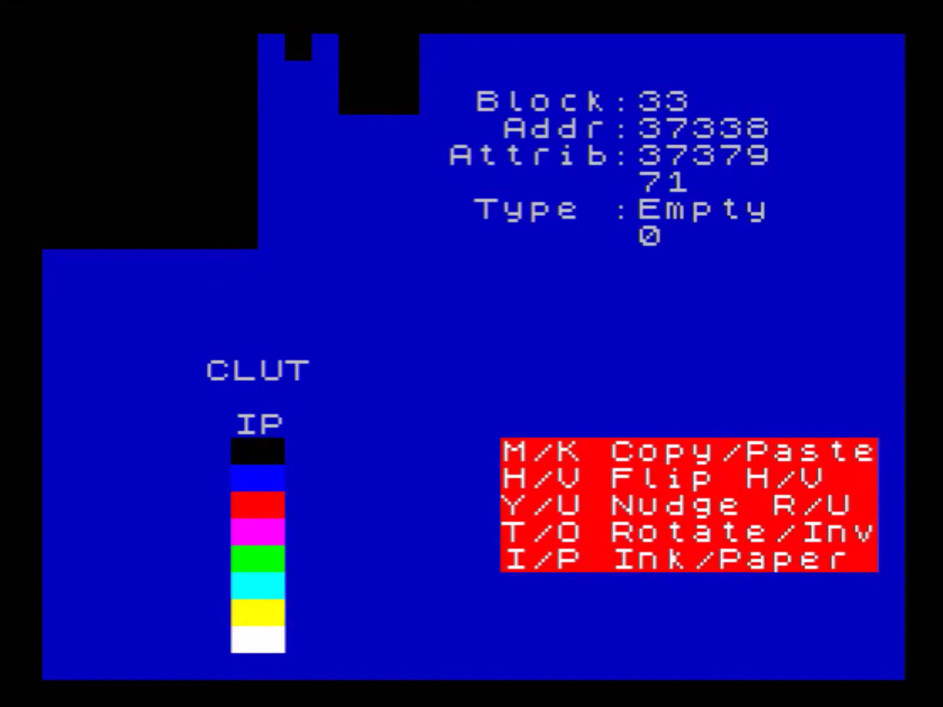
pyautogui.press('x')
pyautogui.press('x')
pyautogui.press('x')
pyautogui.press('x')
pyautogui.press('x')
pyautogui.press('x')
pyautogui.press('x')
pyautogui.press('x')
pyautogui.press('x')
pyautogui.press('x')
pyautogui.press('x')
pyautogui.press('x')
pyautogui.press('x')
pyautogui.press('x')
pyautogui.press('x')
pyautogui.press('x')
pyautogui.press('x')
pyautogui.press('x')
pyautogui.press('x')
pyautogui.press('x')
pyautogui.press('x')
pyautogui.press('x')
pyautogui.press('x')
pyautogui.press('x')
pyautogui.press('x')
pyautogui.press('x')
pyautogui.press('x')
pyautogui.press('x')
pyautogui.press('x')
pyautogui.press('x')
pyautogui.press('x')
pyautogui.press('x')
pyautogui.press('x')
pyautogui.press('x')
pyautogui.press('x')
pyautogui.press('x')
pyautogui.press('x')
pyautogui.press('x')
pyautogui.press('x')
pyautogui.press('x')
pyautogui.press('x')
pyautogui.press('x')
pyautogui.press('x')
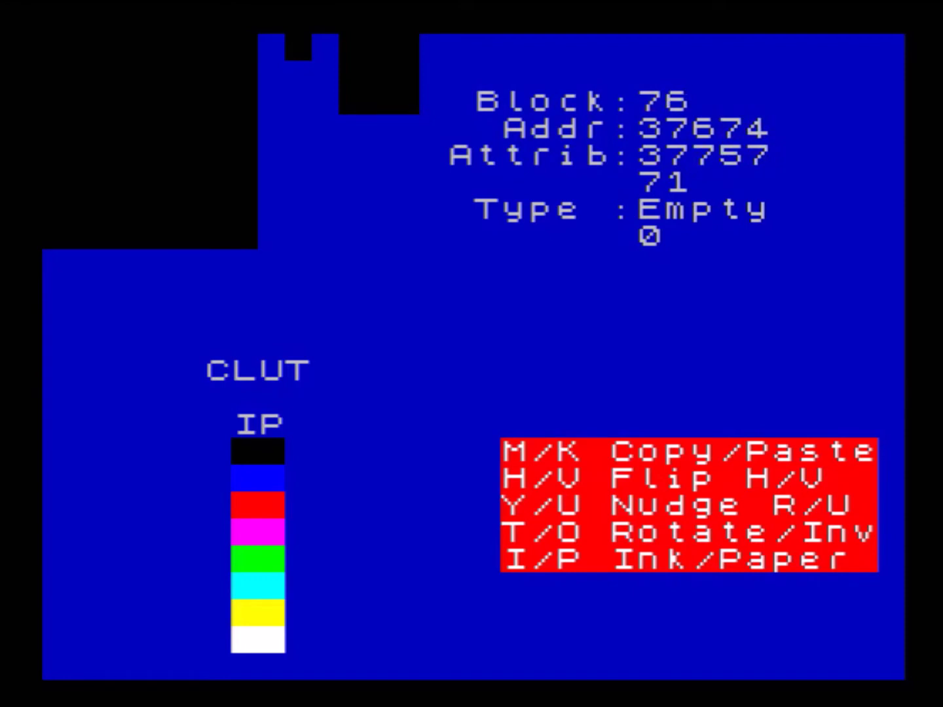
pyautogui.press('x')
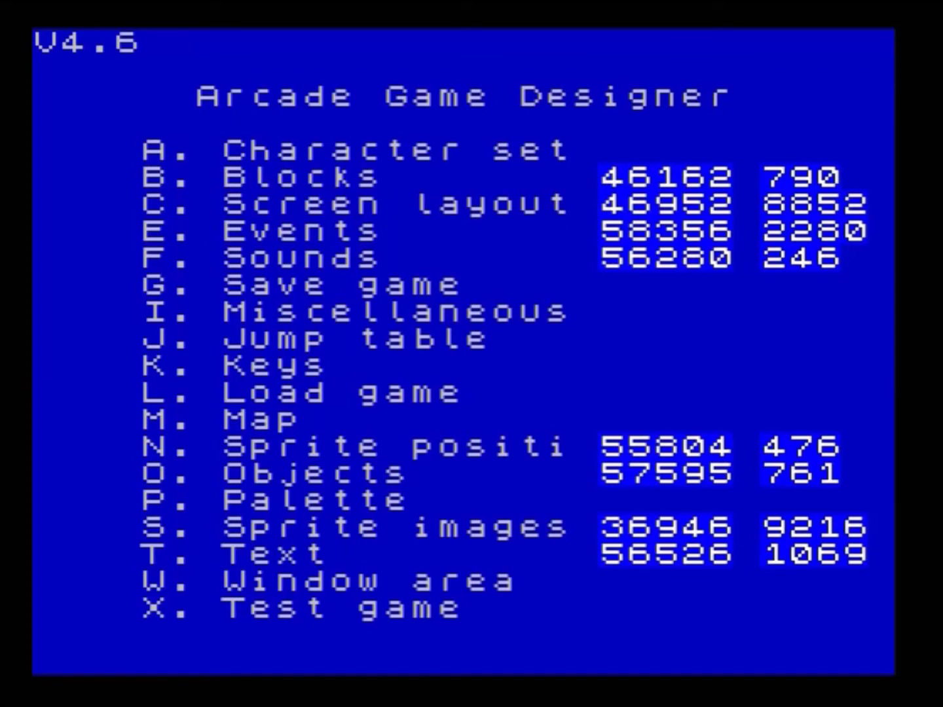
pyautogui.press('b')
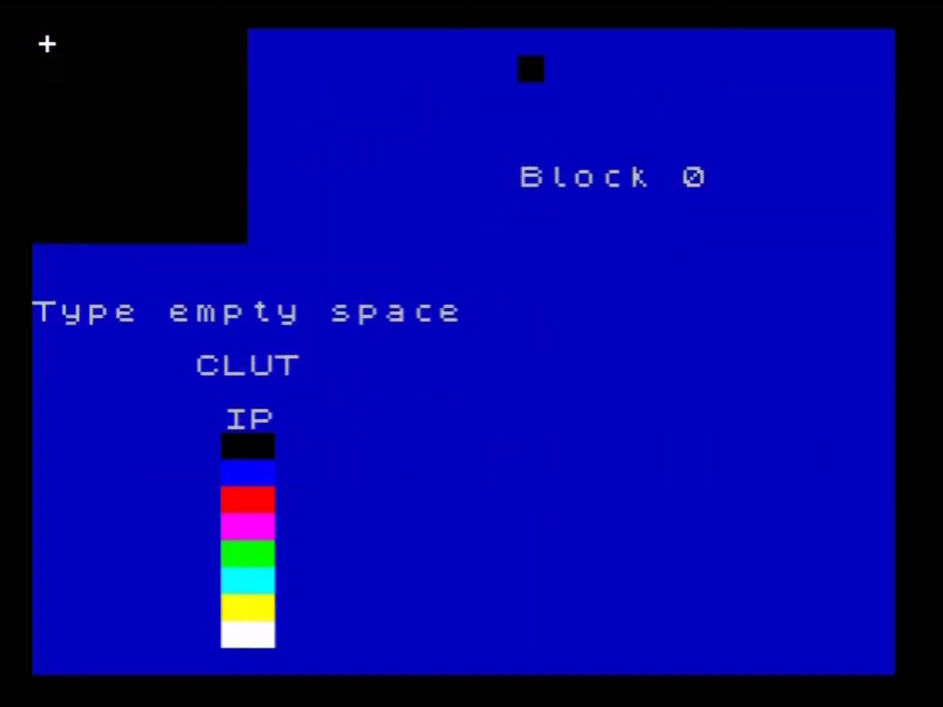
pyautogui.press('p')
pyautogui.press('p')
pyautogui.press('p')
pyautogui.press('p')
pyautogui.press('p')
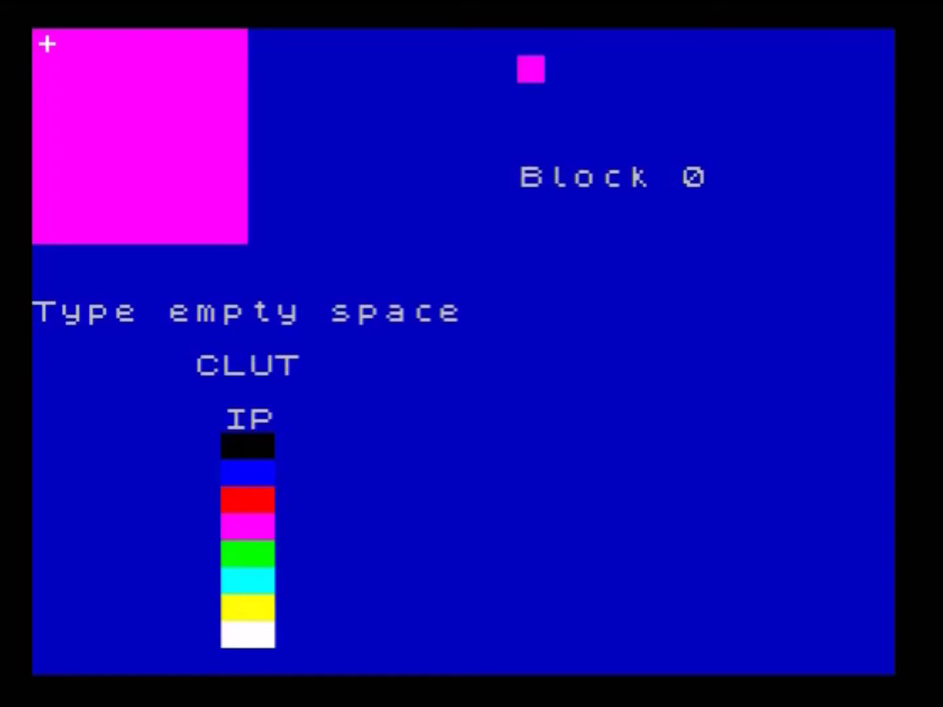
pyautogui.press('p')
pyautogui.press('p')
pyautogui.press('p')
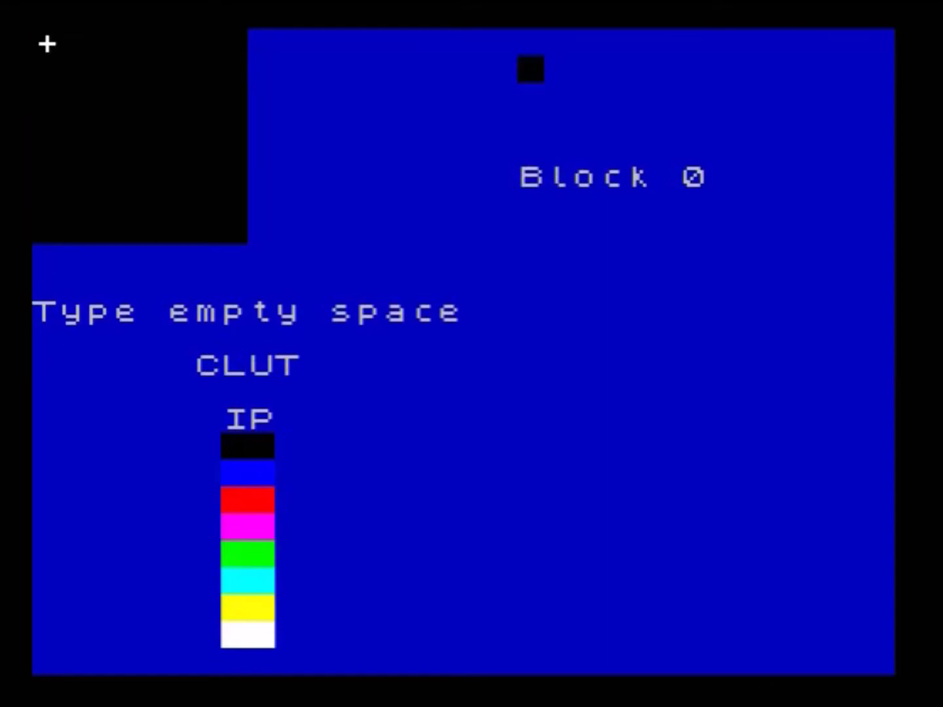
pyautogui.press('n')
pyautogui.press('n')
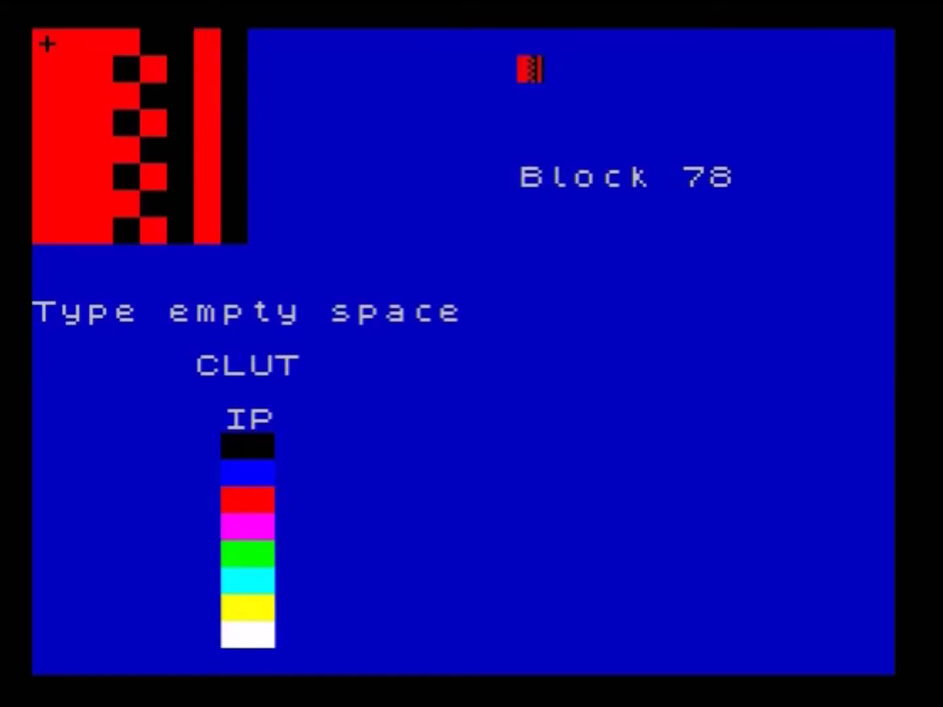
pyautogui.press('Right')
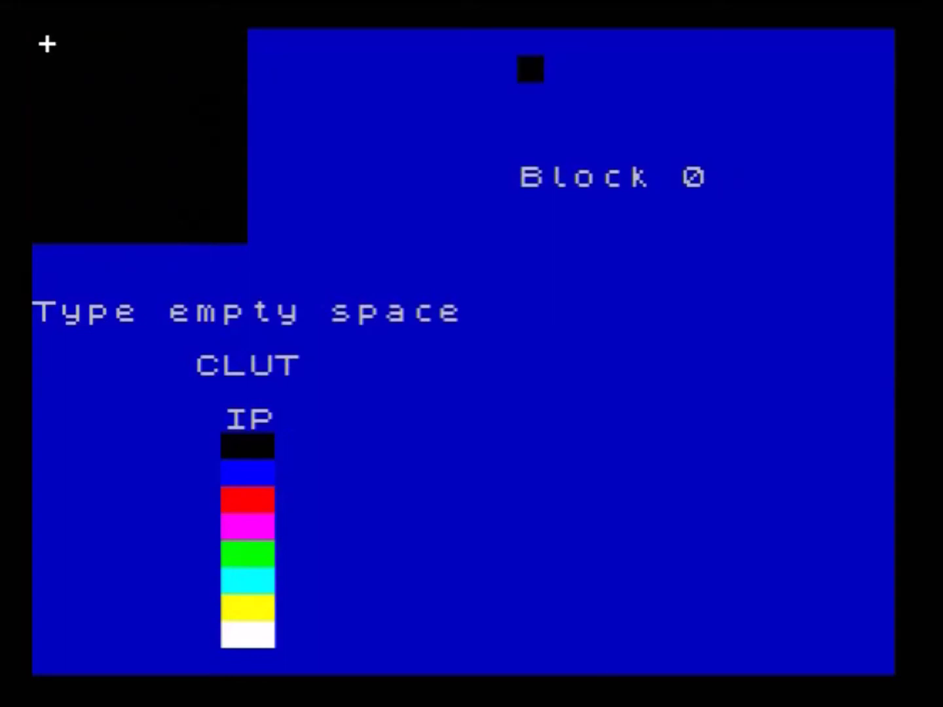
pyautogui.press('x')
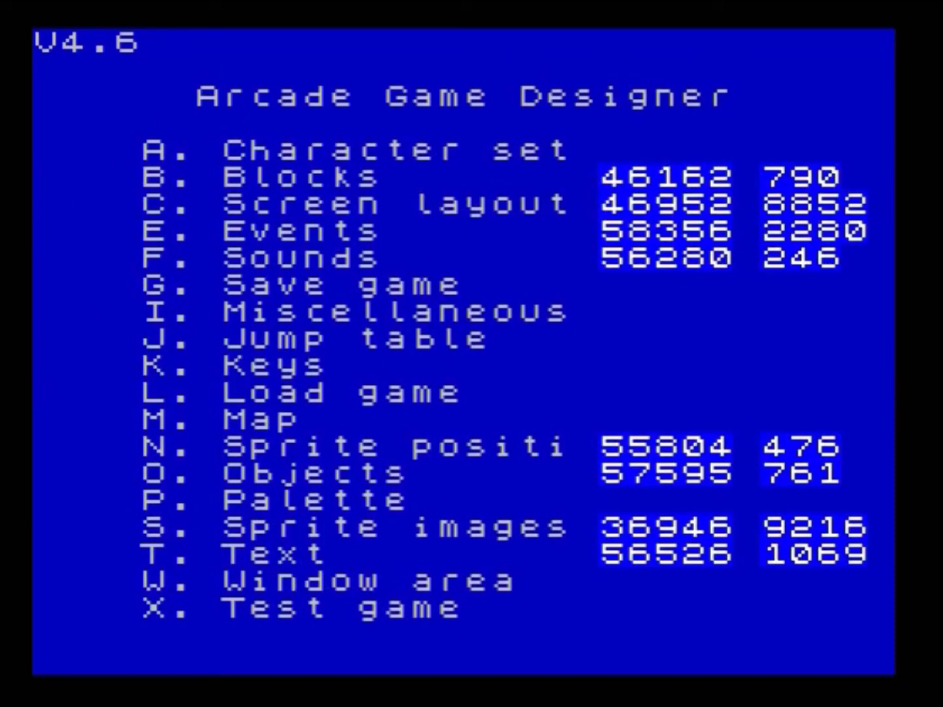
pyautogui.press('c')
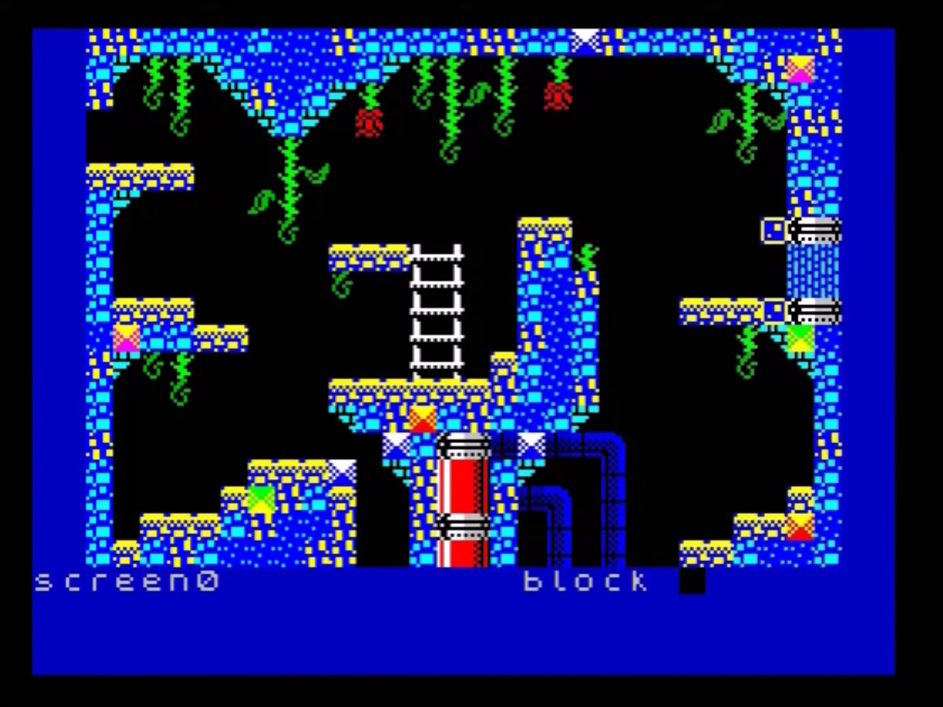
pyautogui.press('z')
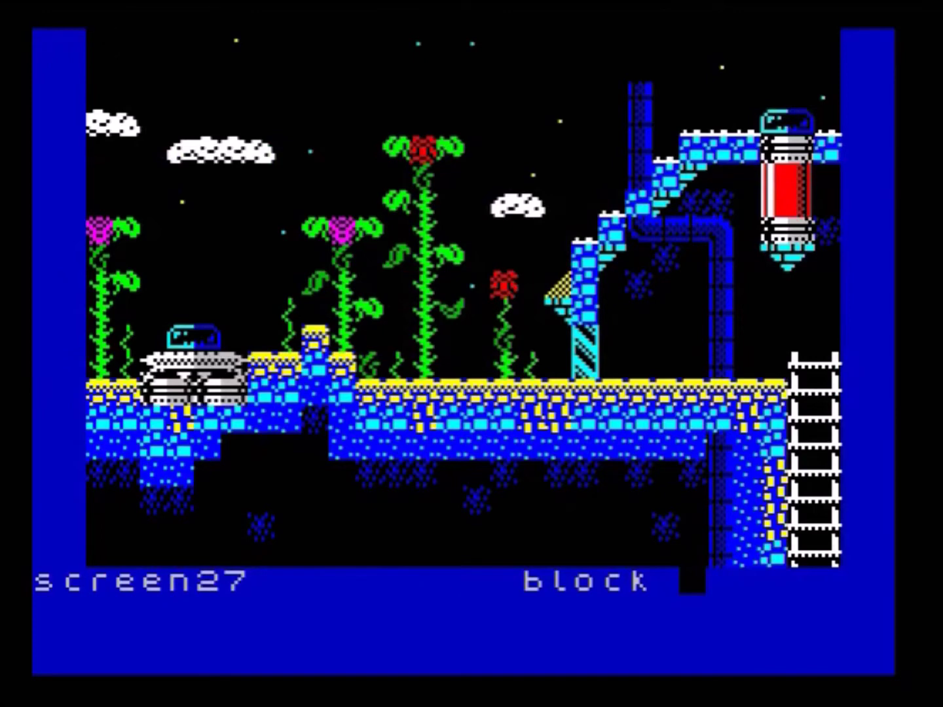
pyautogui.press('Return')
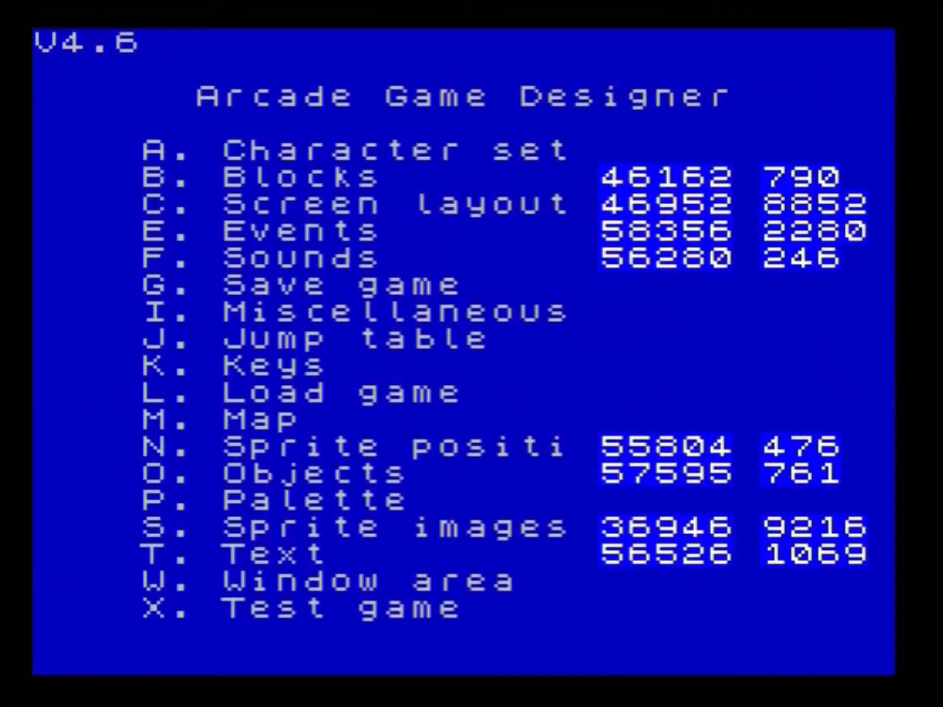
pyautogui.press('w')
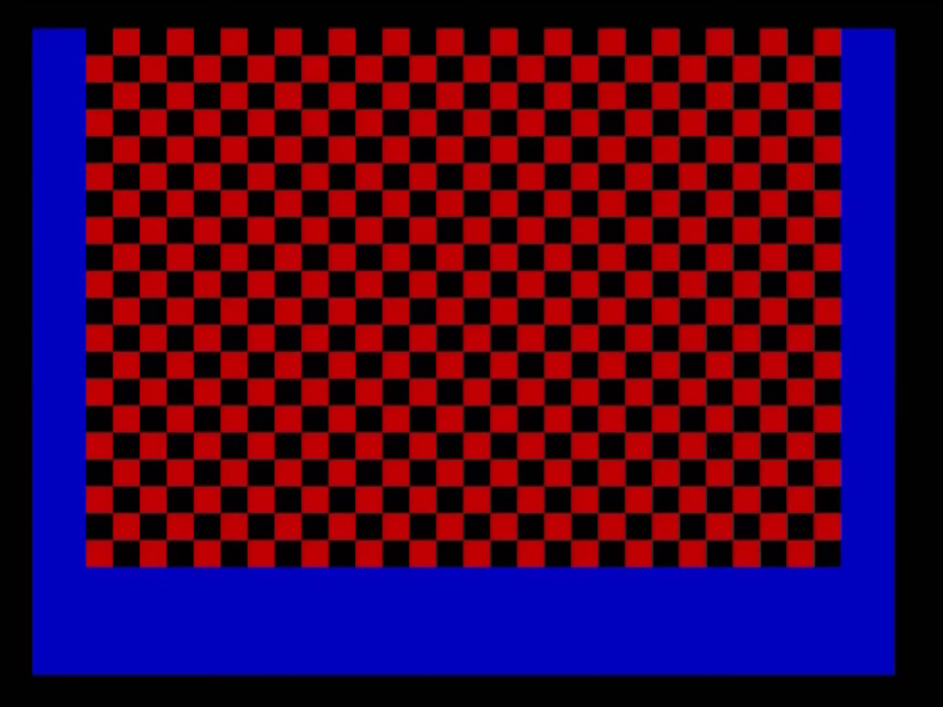
pyautogui.press('Return')
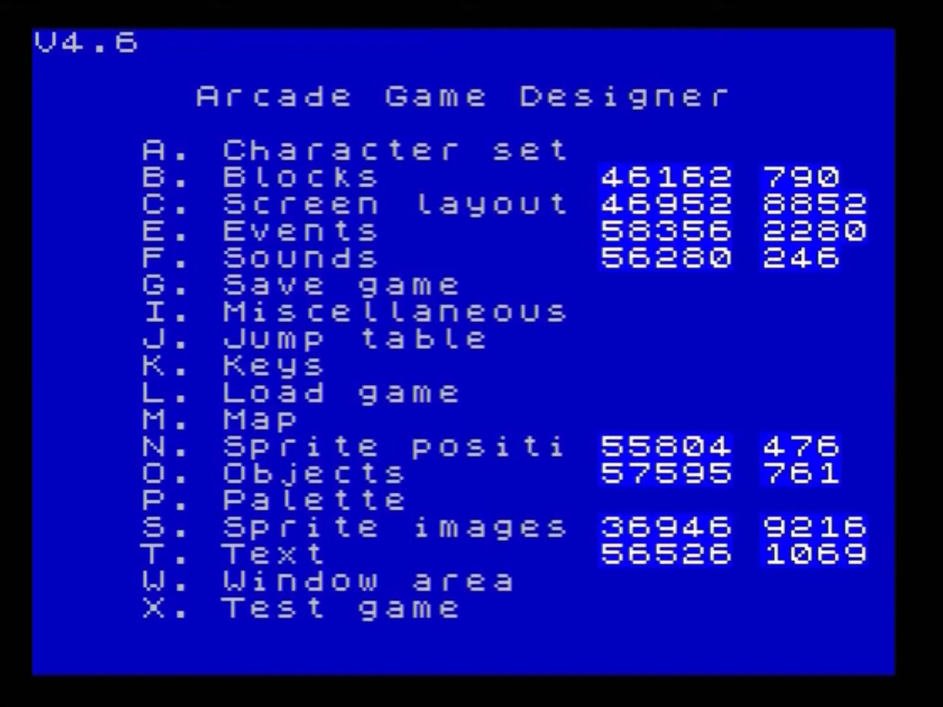
pyautogui.press('b')
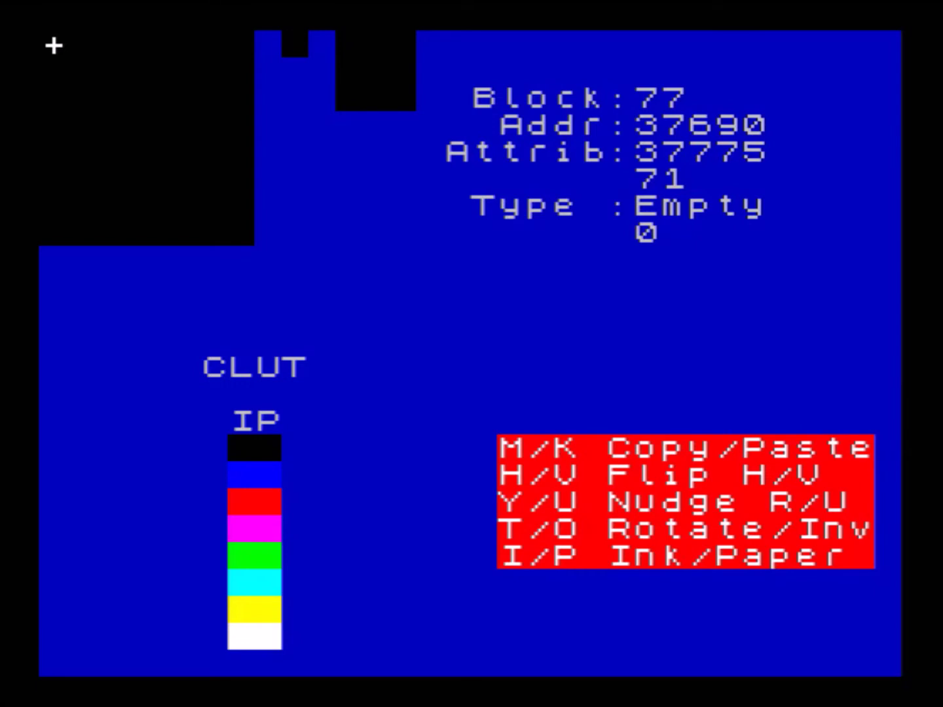
# - Toggle block 77's type to Plat and back to Empty, check block 78, and leave the block editor
pyautogui.press('x')
pyautogui.press('z')
pyautogui.press('w')
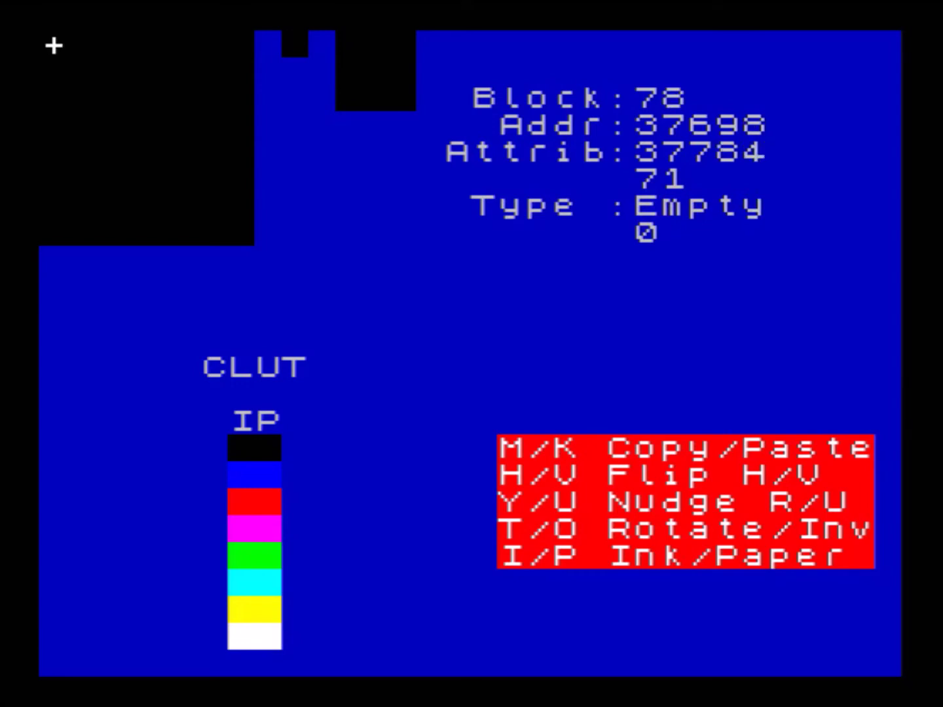
pyautogui.press('Return')
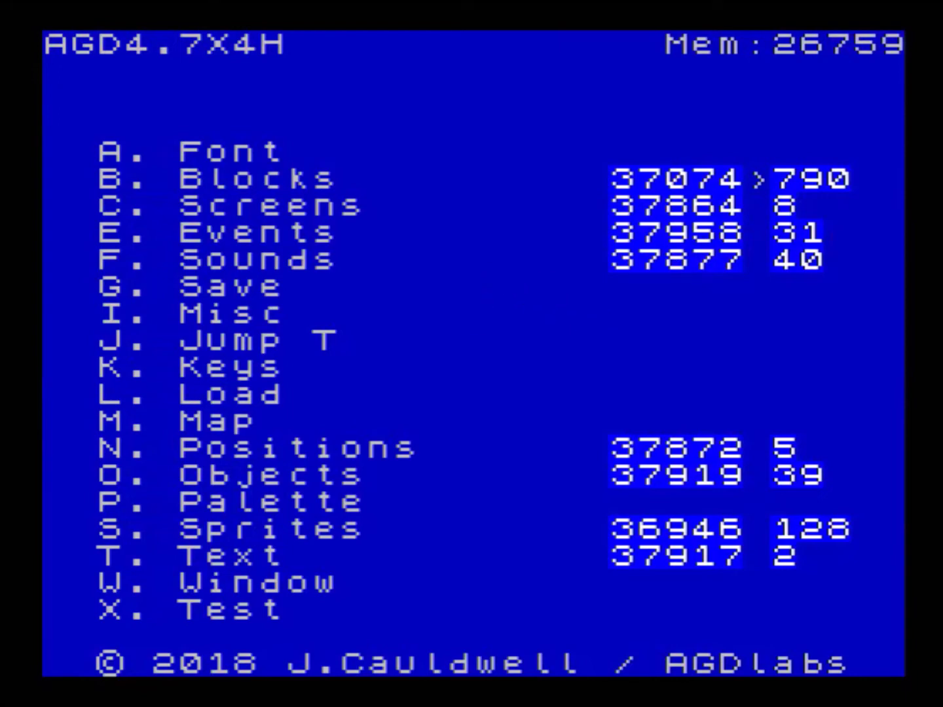
# - Shift the play window right one cell, erase all screens, and confirm screen3 is blank
pyautogui.press('w')
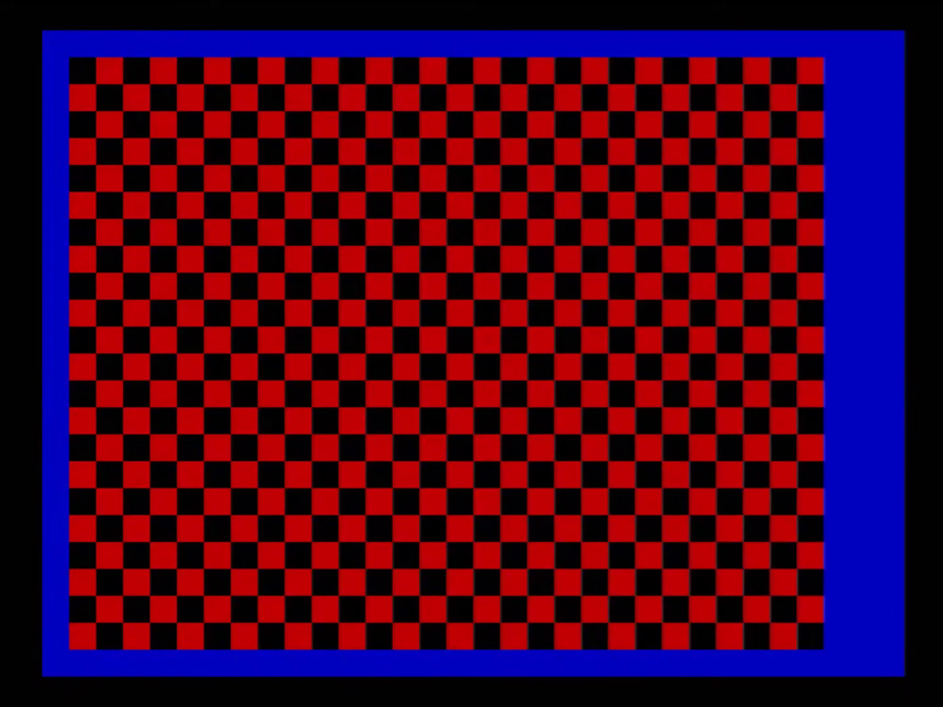
pyautogui.press('p')
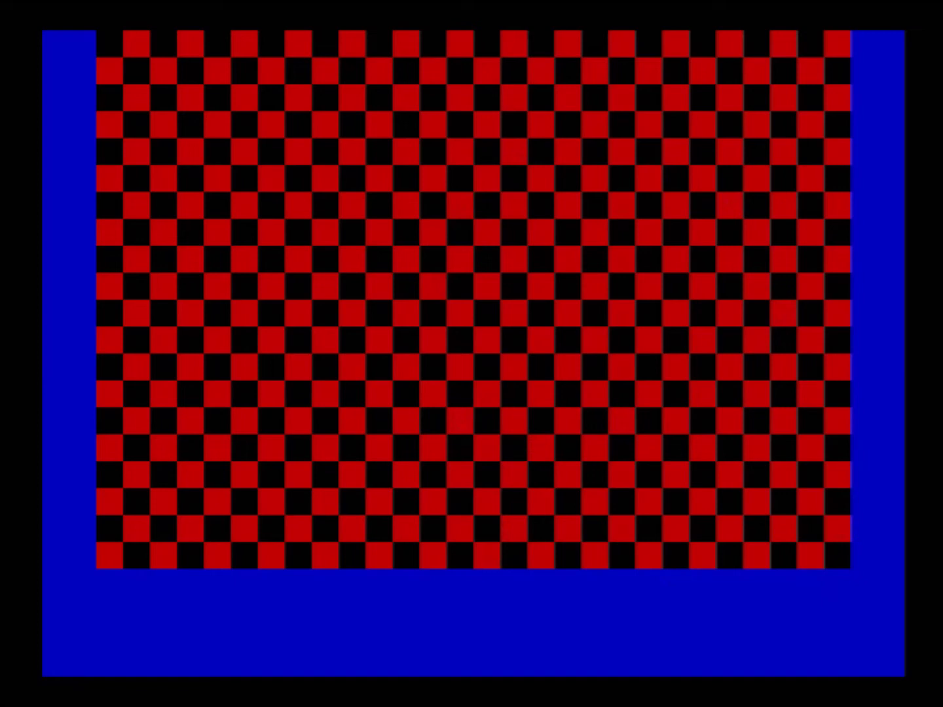
pyautogui.press('e')
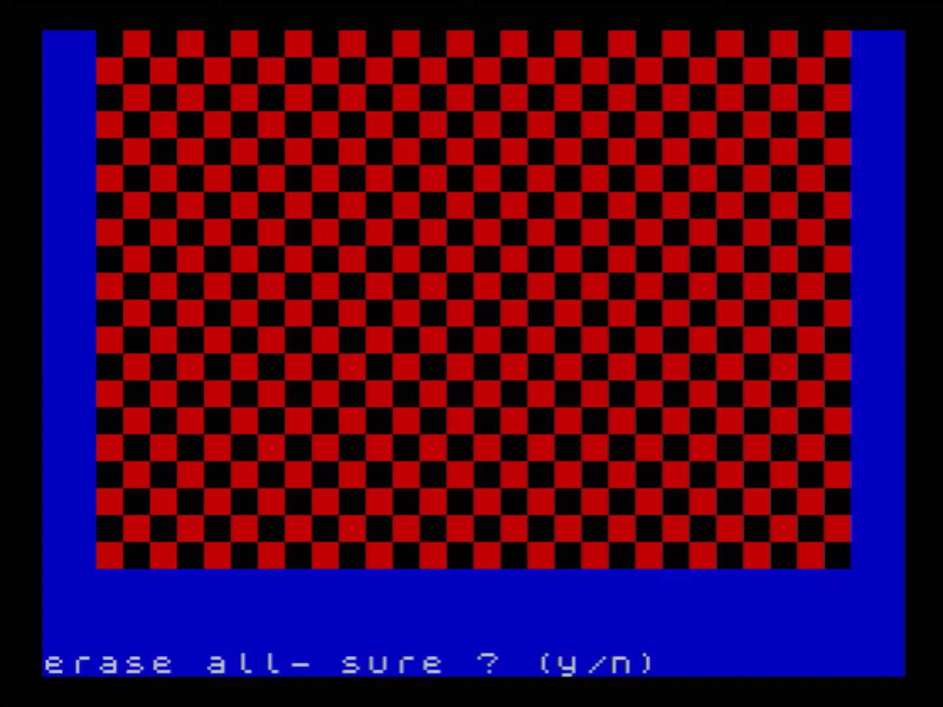
pyautogui.press('y')
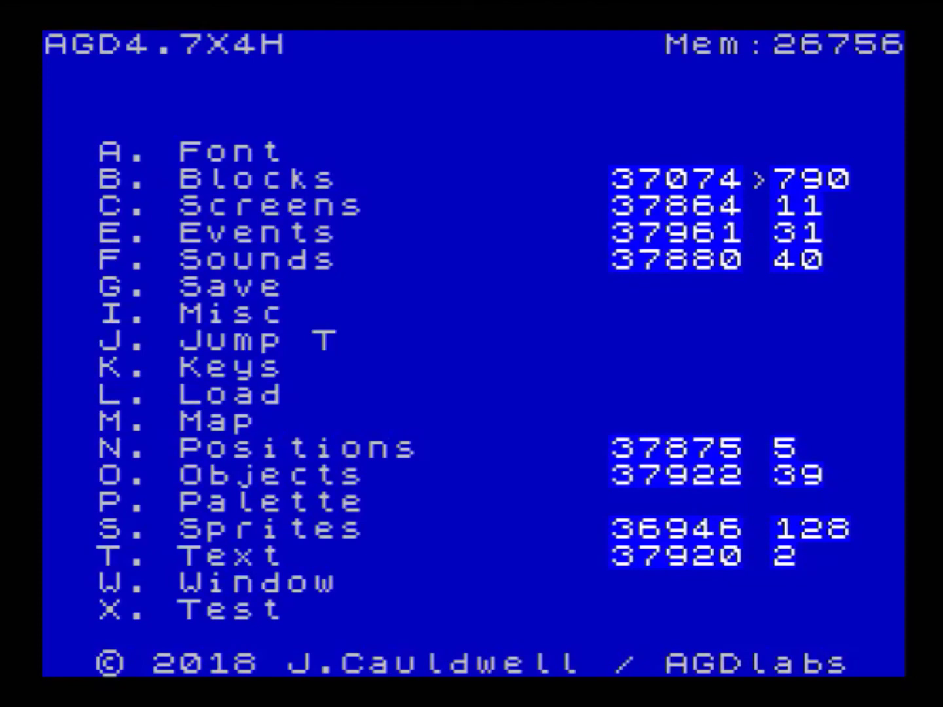
pyautogui.press('c')
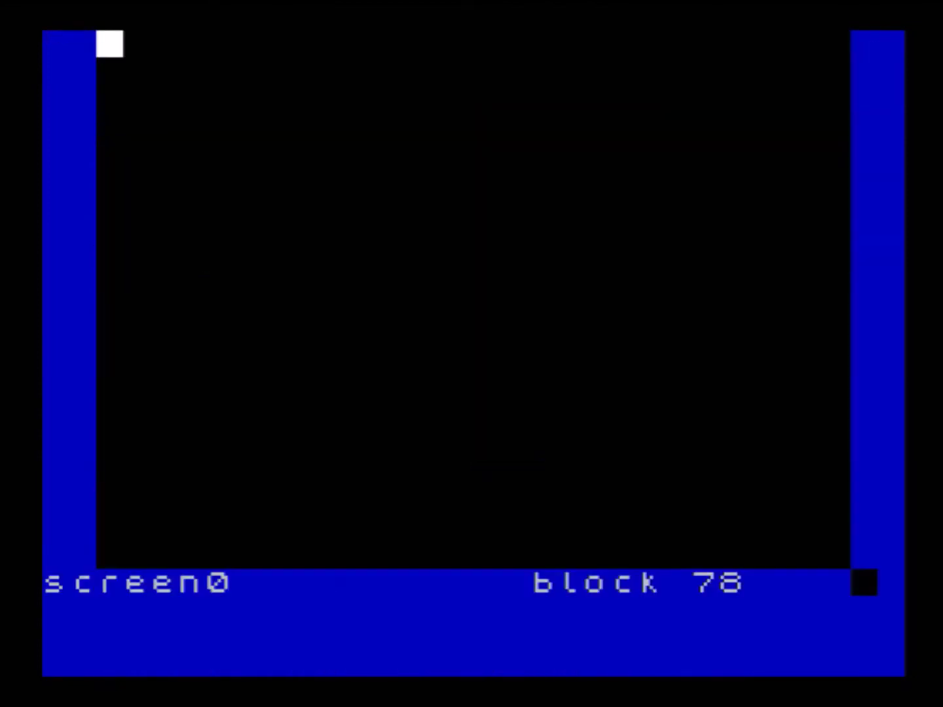
pyautogui.press('n')
pyautogui.press('n')
pyautogui.press('n')
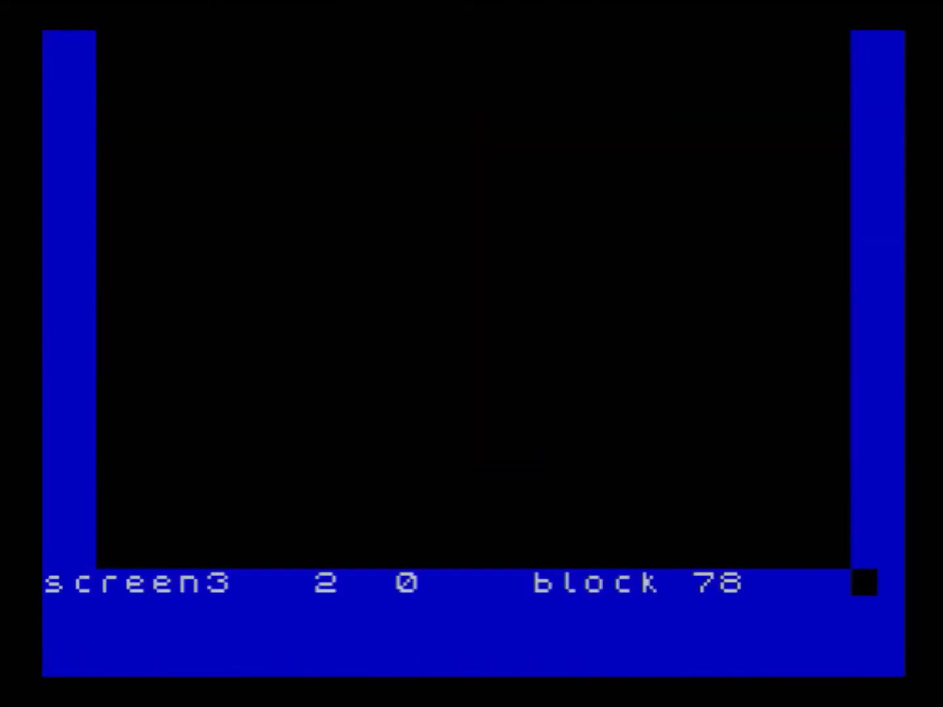
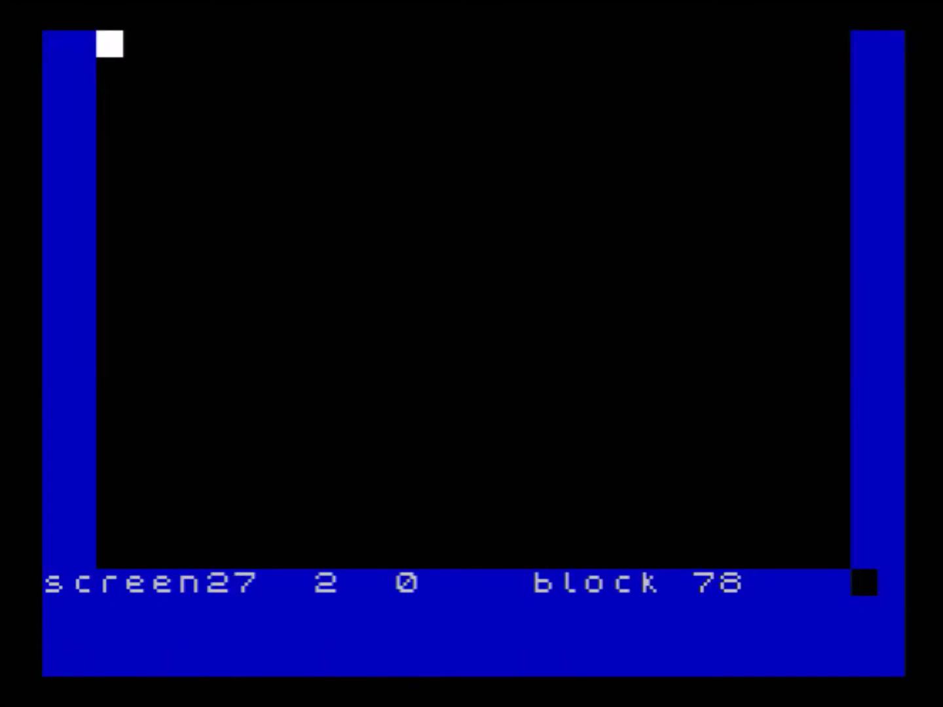
# - Exit the screen27 layout editor back to the V4.6 main menu showing screens at 8852 bytes
pyautogui.press('x')
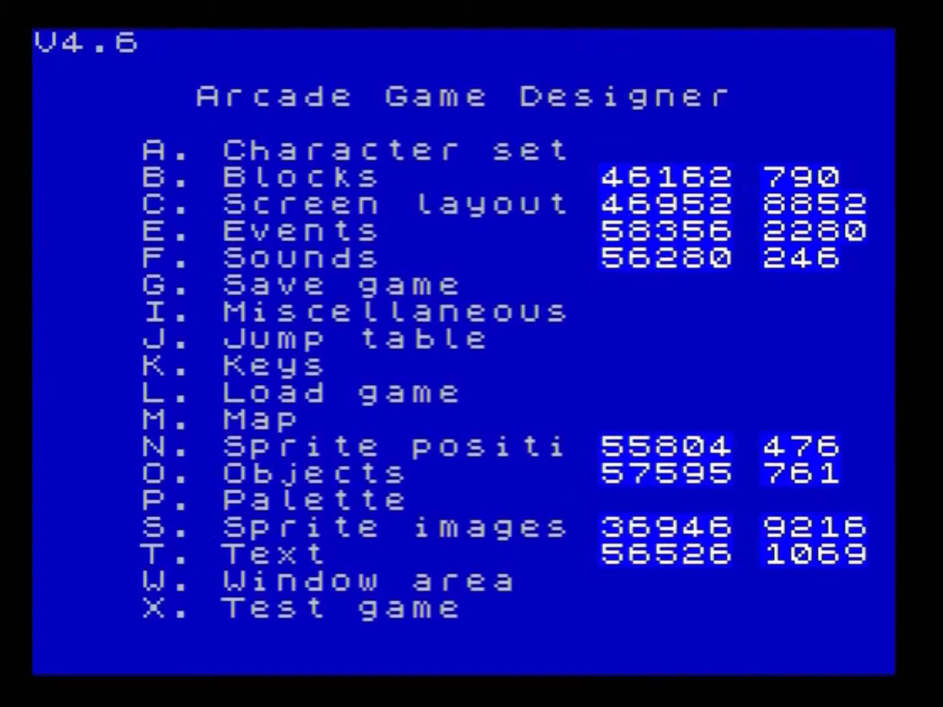
pyautogui.press('c')
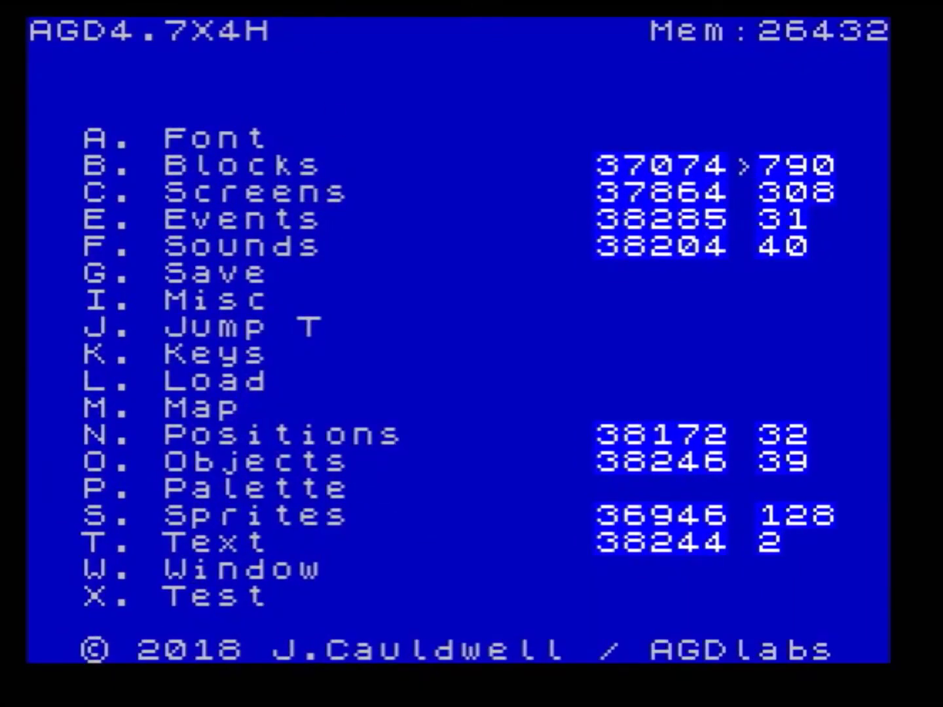
pyautogui.press('c')
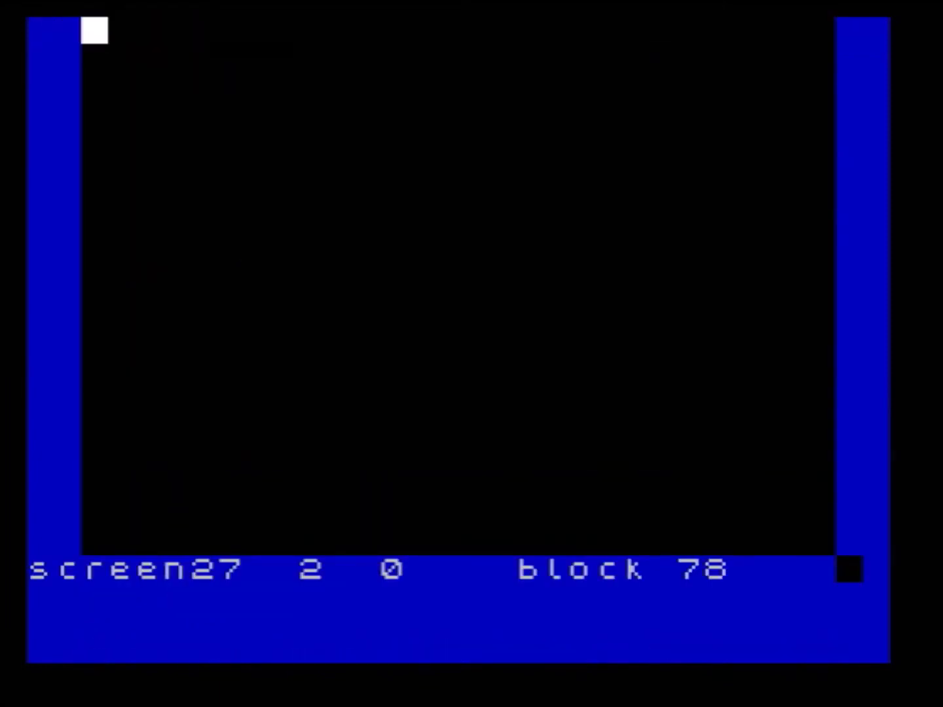
pyautogui.press('x')
pyautogui.press('z')
pyautogui.press('x')
pyautogui.press('Return')
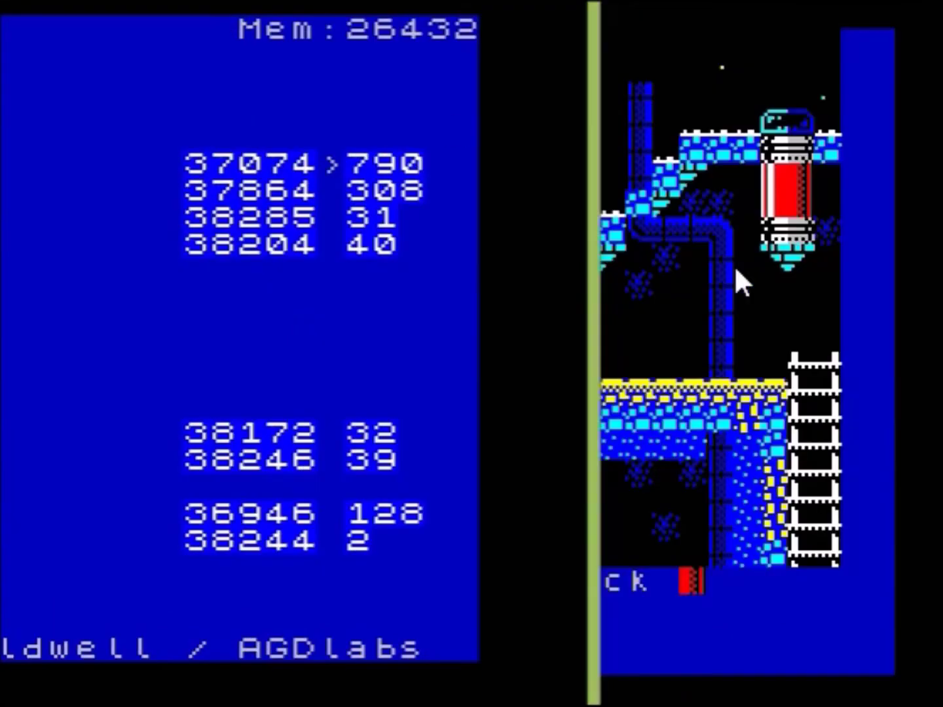
pyautogui.press('Return')
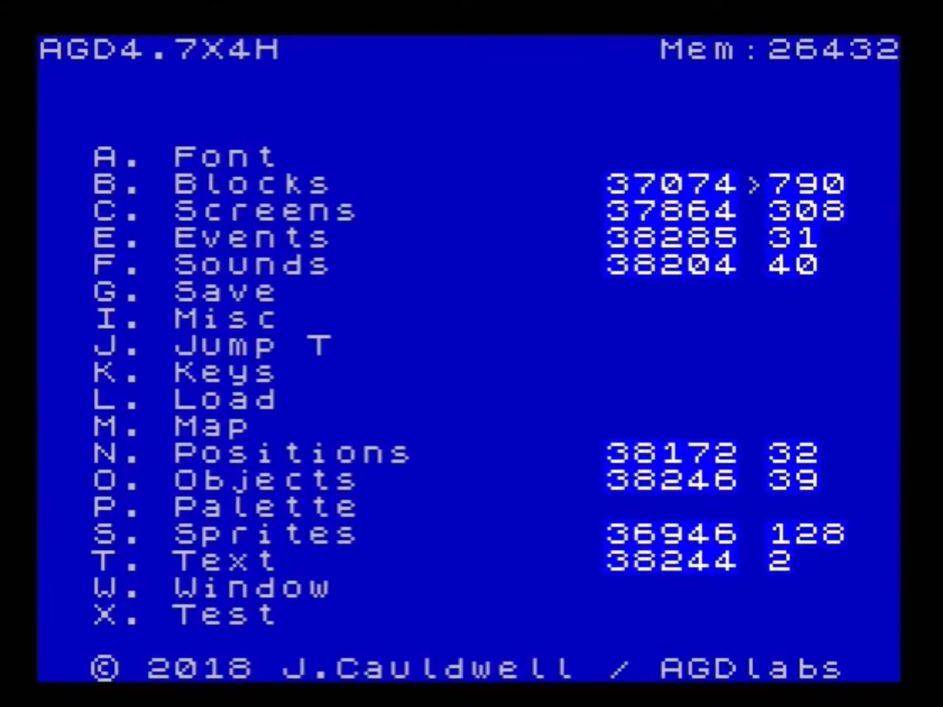
# - Move the > marker from Blocks to the Screens allocation row (37864, 308)
pyautogui.press('Down')
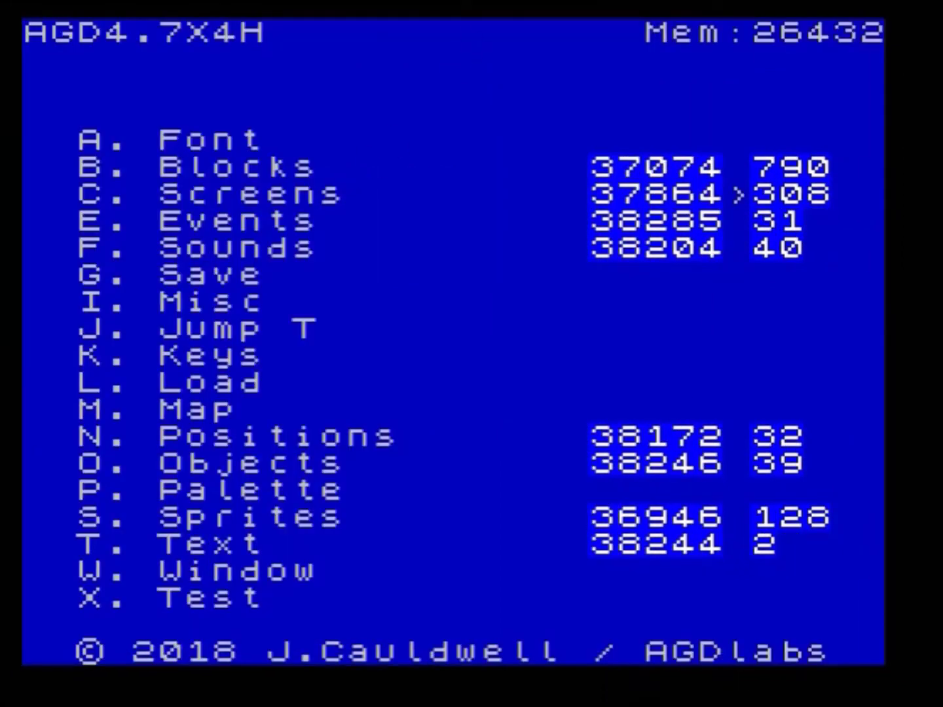
# - Return to the main menu and select the Screens allocation row
pyautogui.press('c')
pyautogui.press('x')
pyautogui.press('Down')
pyautogui.press('Up')
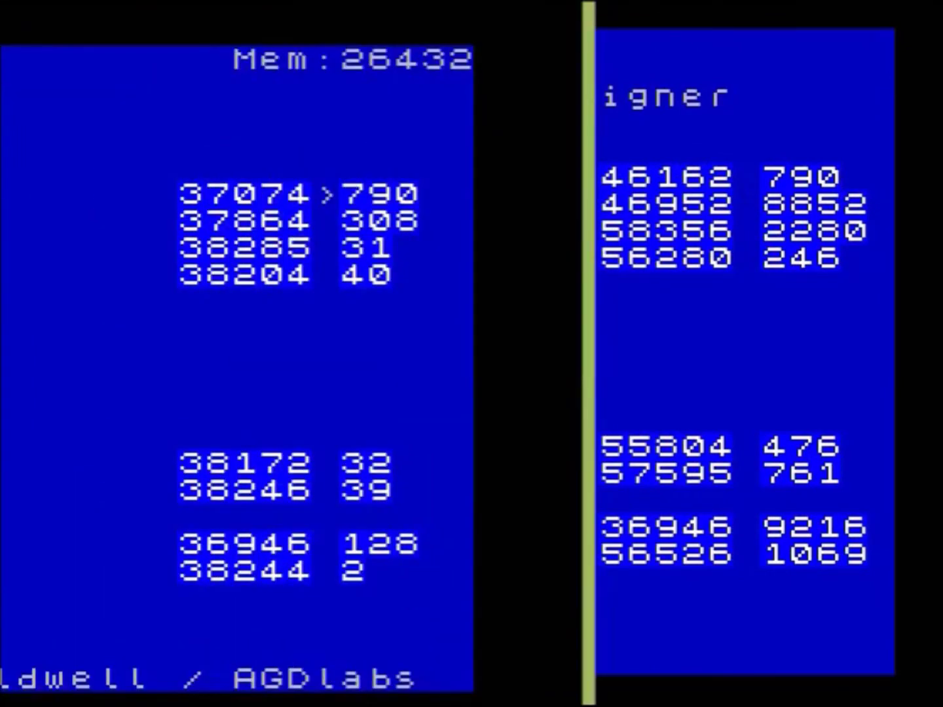
pyautogui.press('Down')
# - Raise the Screens allocation from 308 to about 8832 bytes, in hundreds then single steps
pyautogui.press('Right')
pyautogui.press('Right')
pyautogui.press('Right')
pyautogui.press('Right')
pyautogui.press('Right')
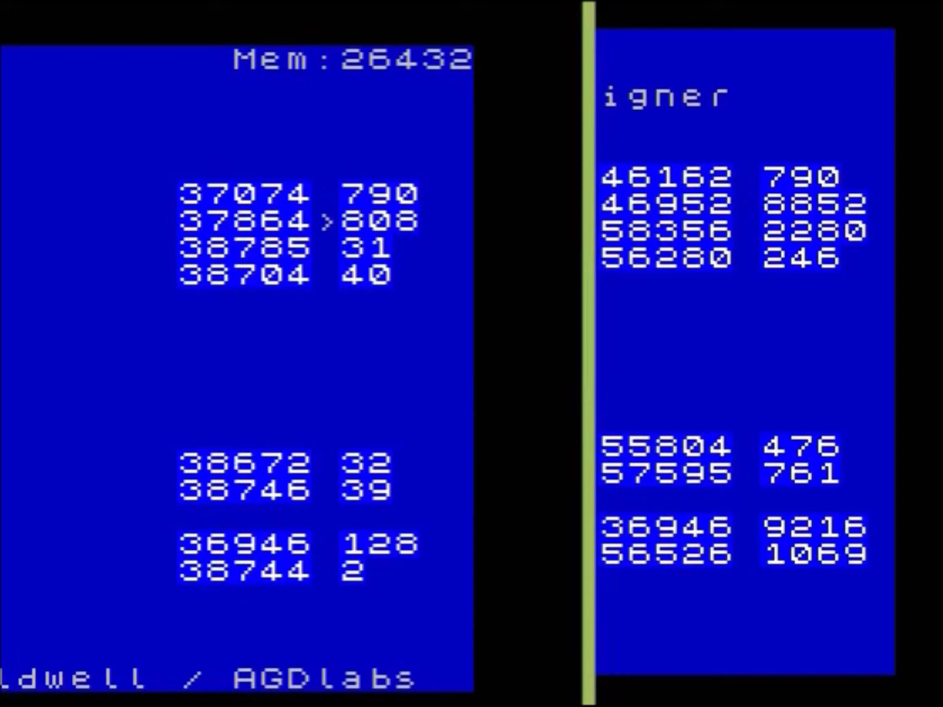
pyautogui.press('Right')
pyautogui.press('Right')
pyautogui.press('Right')
pyautogui.press('Right')
pyautogui.press('Right')
pyautogui.press('Right')
pyautogui.press('Right')
pyautogui.press('Right')
pyautogui.press('Right')
pyautogui.press('Right')
pyautogui.press('Right')
pyautogui.press('Right')
pyautogui.press('Right')
pyautogui.press('Right')
pyautogui.press('Right')
pyautogui.press('Right')
pyautogui.press('Right')
pyautogui.press('Right')
pyautogui.press('Right')
pyautogui.press('Right')
pyautogui.press('Right')
pyautogui.press('Right')
pyautogui.press('Right')
pyautogui.press('Right')
pyautogui.press('Right')
pyautogui.press('Right')
pyautogui.press('Right')
pyautogui.press('Right')
pyautogui.press('Right')
pyautogui.press('Right')
pyautogui.press('Right')
pyautogui.press('Right')
pyautogui.press('Right')
pyautogui.press('Right')
pyautogui.press('Right')
pyautogui.press('Right')
pyautogui.press('Right')
pyautogui.press('Right')
pyautogui.press('Right')
pyautogui.press('Right')
pyautogui.press('Right')
pyautogui.press('Right')
pyautogui.press('Right')
pyautogui.press('Right')
pyautogui.press('Right')
pyautogui.press('Right')
pyautogui.press('Right')
pyautogui.press('Right')
pyautogui.press('Right')
pyautogui.press('Right')
pyautogui.press('Right')
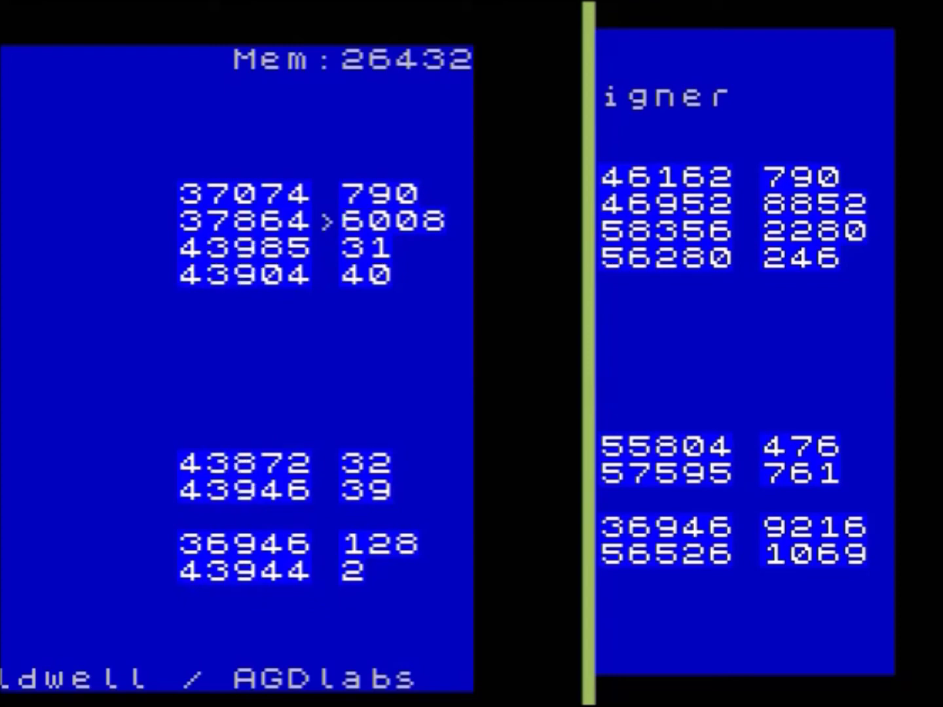
pyautogui.press('Right')
pyautogui.press('Right')
pyautogui.press('Right')
pyautogui.press('Right')
pyautogui.press('Right')
pyautogui.press('Right')
pyautogui.press('Right')
pyautogui.press('Right')
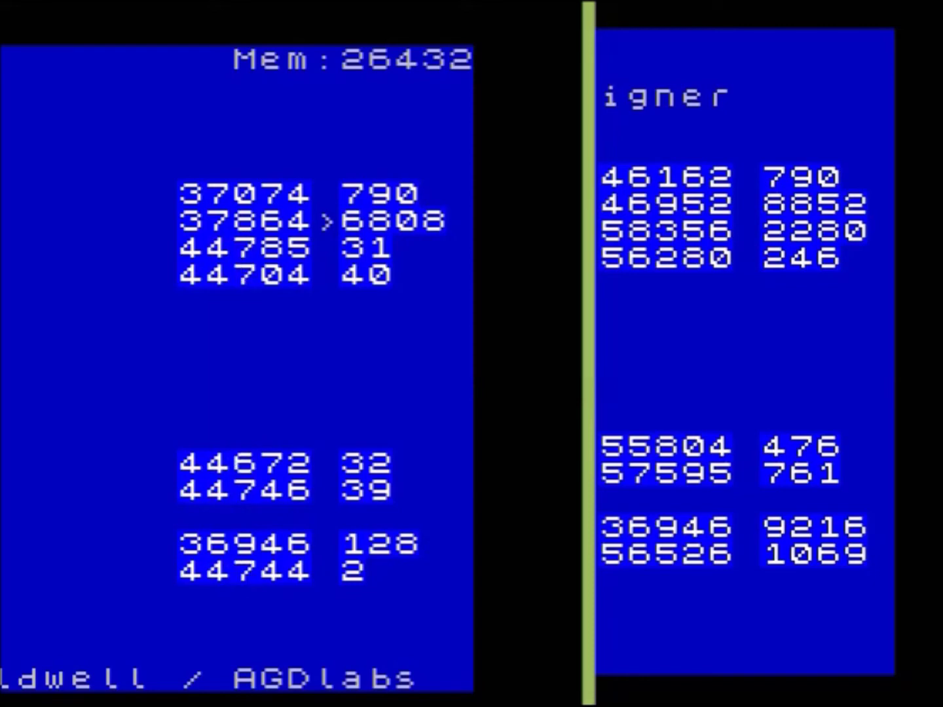
pyautogui.press('Right')
pyautogui.press('Right')
pyautogui.press('Right')
pyautogui.press('Right')
pyautogui.press('Right')
pyautogui.press('Right')
pyautogui.press('Right')
pyautogui.press('Right')
pyautogui.press('Right')
pyautogui.press('Right')
pyautogui.press('Right')
pyautogui.press('Right')
pyautogui.press('Right')
pyautogui.press('Right')
pyautogui.press('Right')
pyautogui.press('Right')
pyautogui.press('Right')
pyautogui.press('Right')
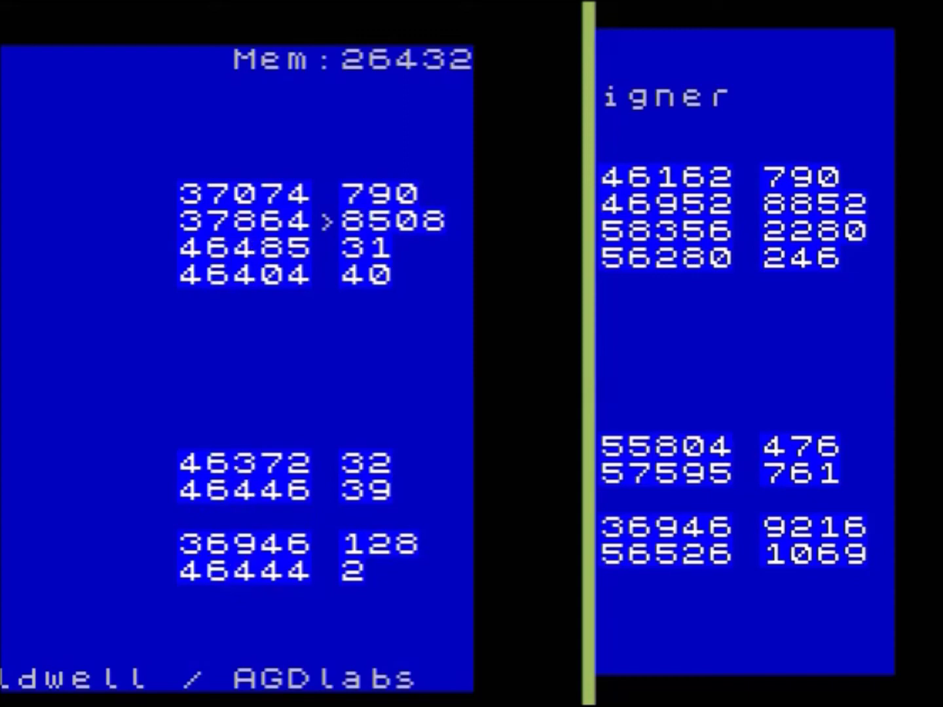
pyautogui.press('Right')
pyautogui.press('Right')
pyautogui.press('Right')
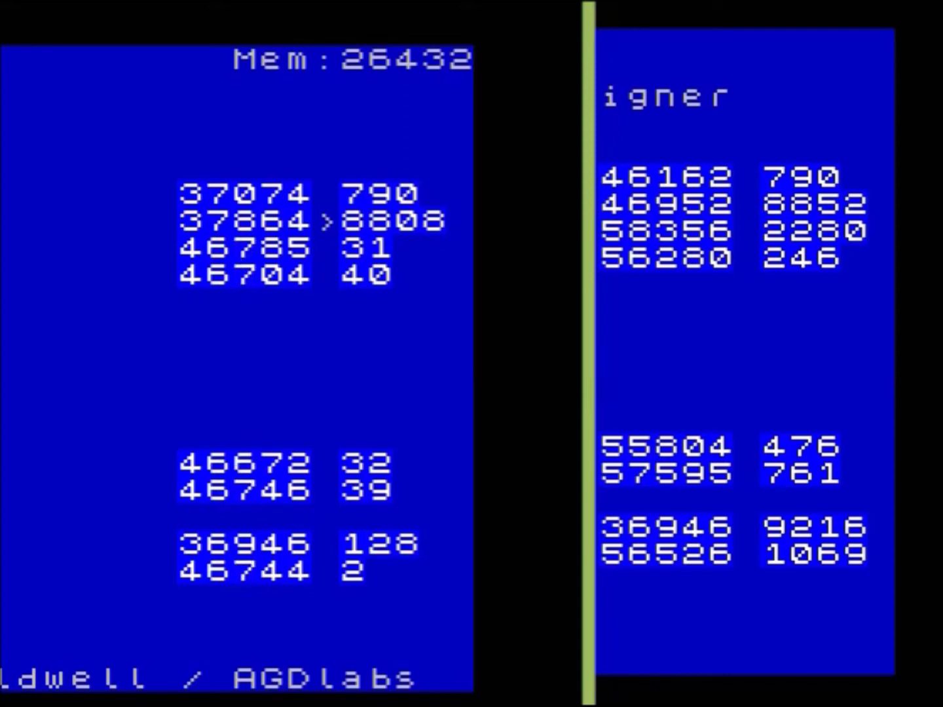
pyautogui.press('Right')
pyautogui.press('Right')
pyautogui.press('Right')
pyautogui.press('Right')
pyautogui.press('Up')
pyautogui.press('Up')
pyautogui.press('Up')
pyautogui.press('Up')
pyautogui.press('Up')
pyautogui.press('Up')
pyautogui.press('Up')
pyautogui.press('Up')
pyautogui.press('Up')
pyautogui.press('Up')
pyautogui.press('Up')
pyautogui.press('Up')
pyautogui.press('Up')
pyautogui.press('Up')
pyautogui.press('Up')
pyautogui.press('Up')
pyautogui.press('Up')
pyautogui.press('Up')
pyautogui.press('Up')
pyautogui.press('Up')
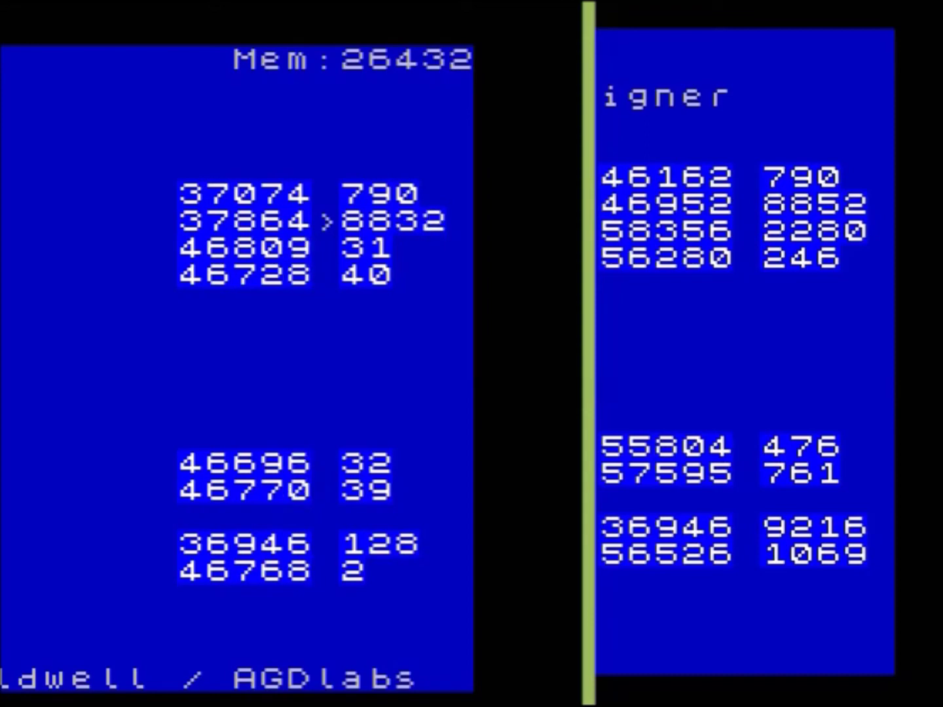
pyautogui.press('Up')
pyautogui.press('Up')
pyautogui.press('Up')
pyautogui.press('Up')
pyautogui.press('Up')
pyautogui.press('Up')
pyautogui.press('Up')
pyautogui.press('Up')
pyautogui.press('Up')
pyautogui.press('Up')
pyautogui.press('Up')
pyautogui.press('Up')
pyautogui.press('Up')
pyautogui.press('Up')
pyautogui.press('Up')
pyautogui.press('Up')
pyautogui.press('Up')
pyautogui.press('Up')
pyautogui.press('Up')
pyautogui.press('Up')
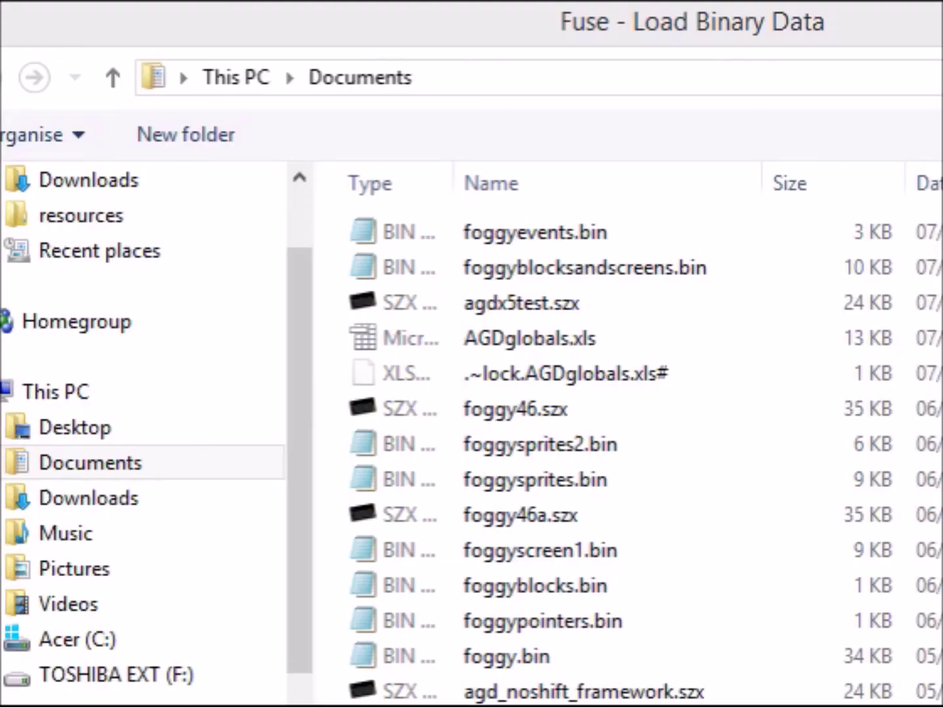
# - Load foggyblocksandscreens.bin as binary data at start address 37074 with length 9642
pyautogui.click(658, 276)
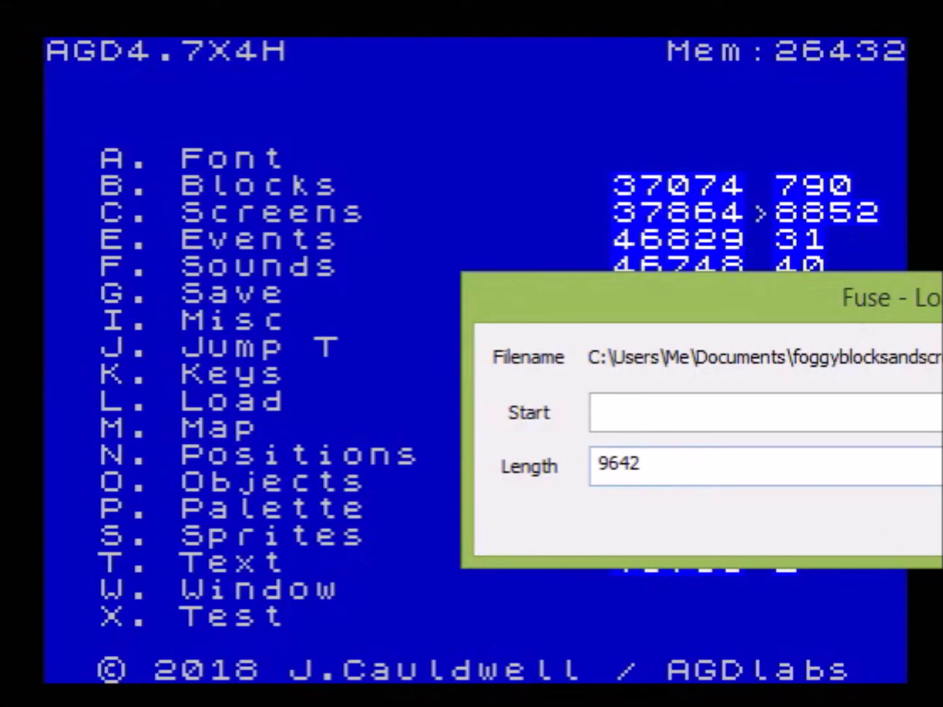
pyautogui.press('Escape')
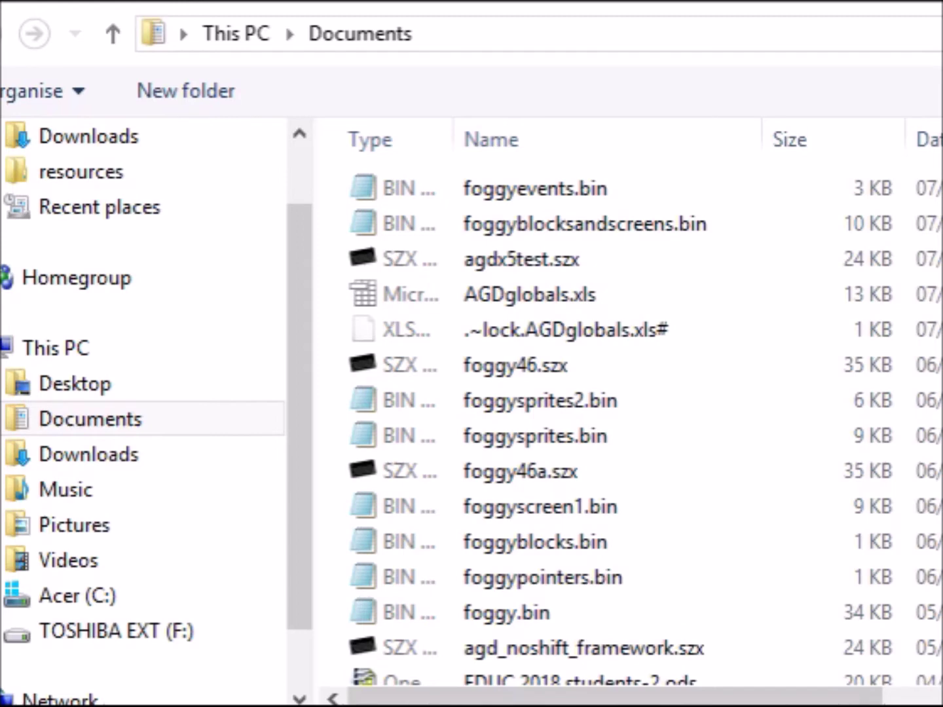
pyautogui.click(634, 227)
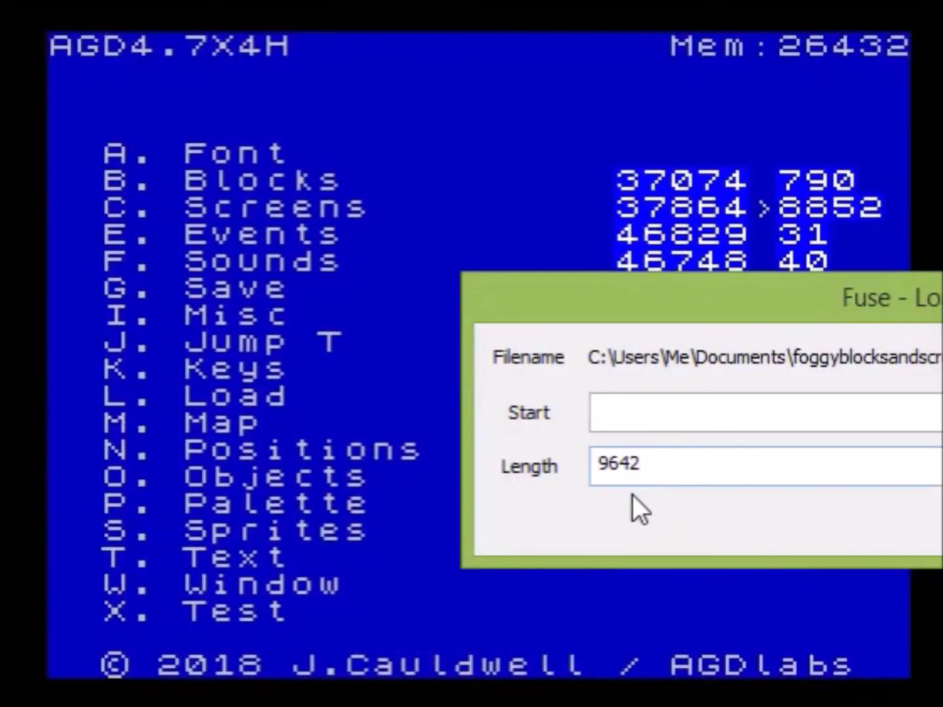
pyautogui.click(675, 411)
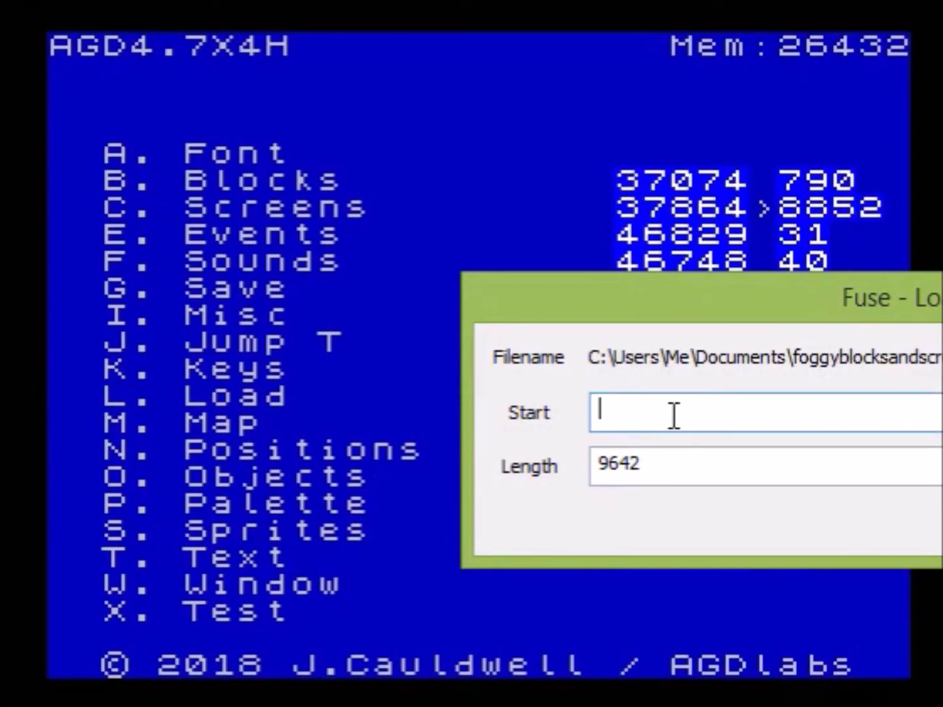
pyautogui.write('37074')
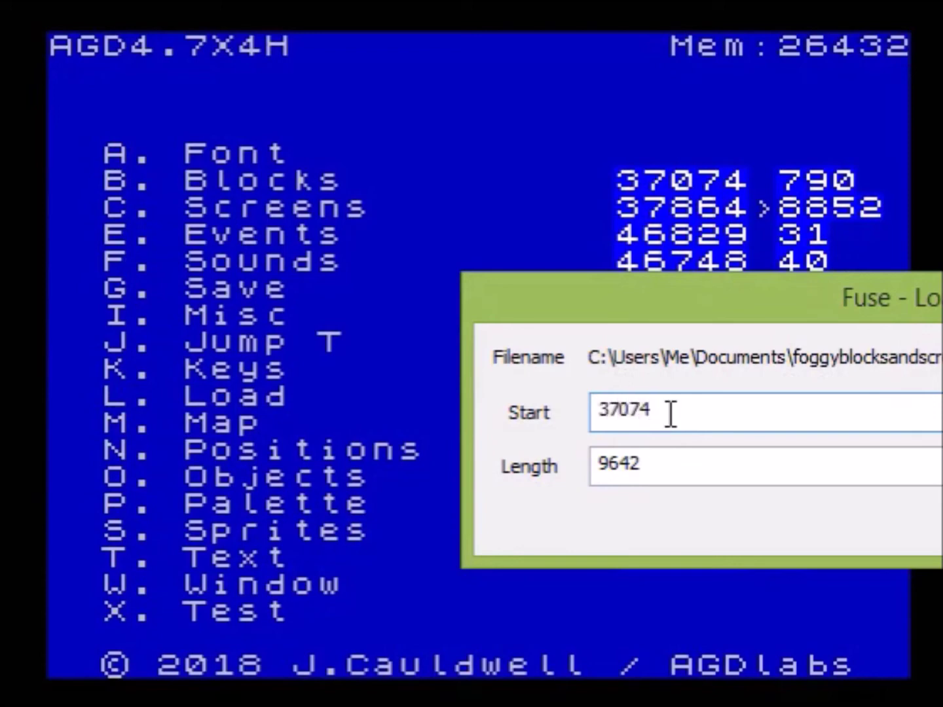
pyautogui.click(942, 524)
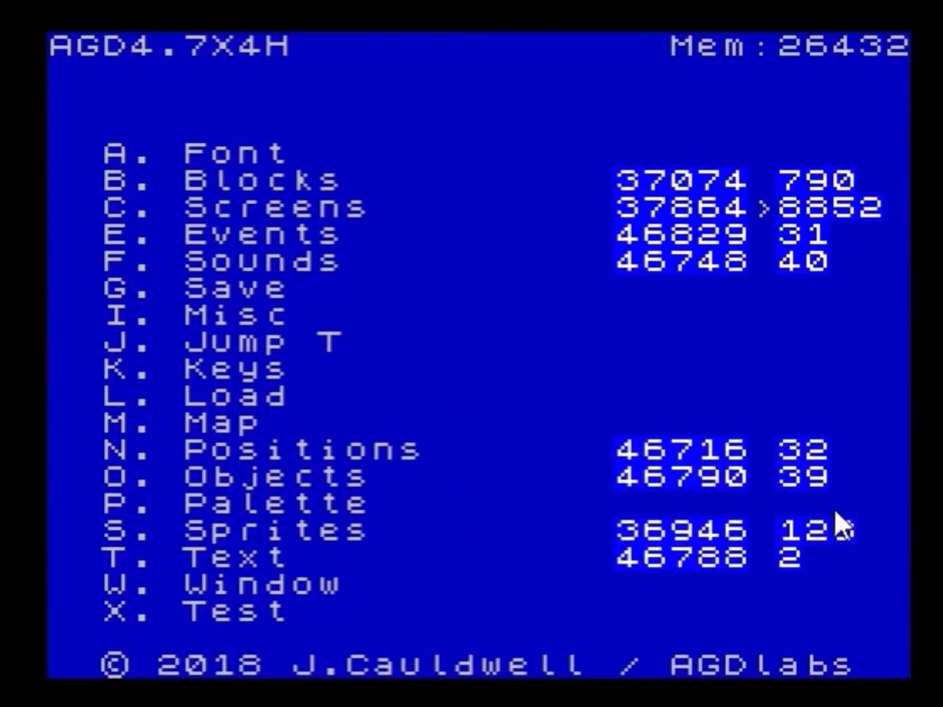
# - Check the full loaded block palette in the Blocks editor, then open screen 0 for editing
pyautogui.press('b')
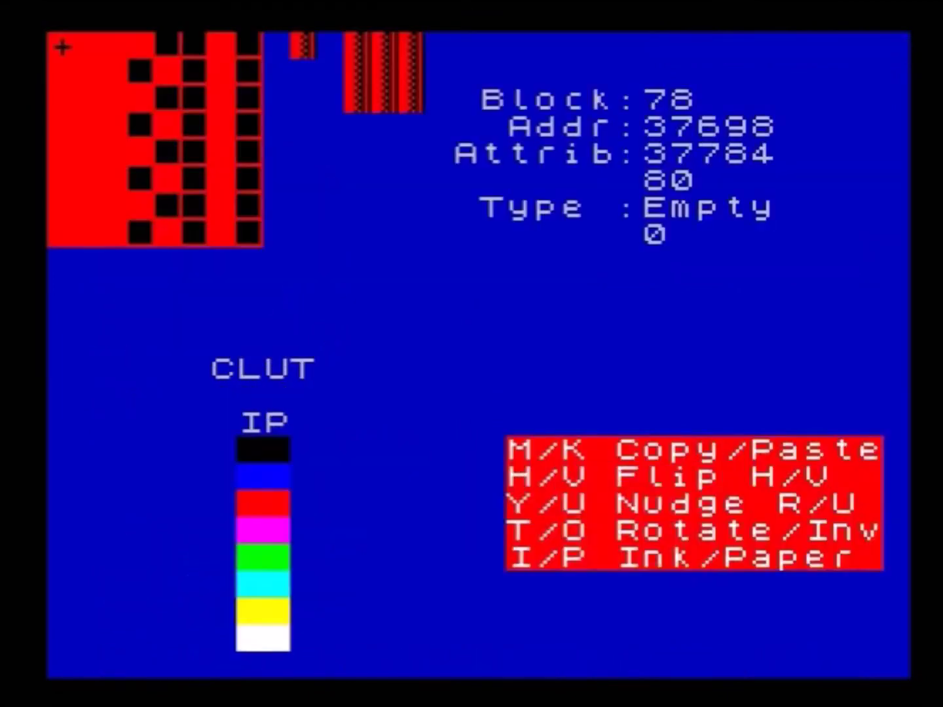
pyautogui.press('Return')
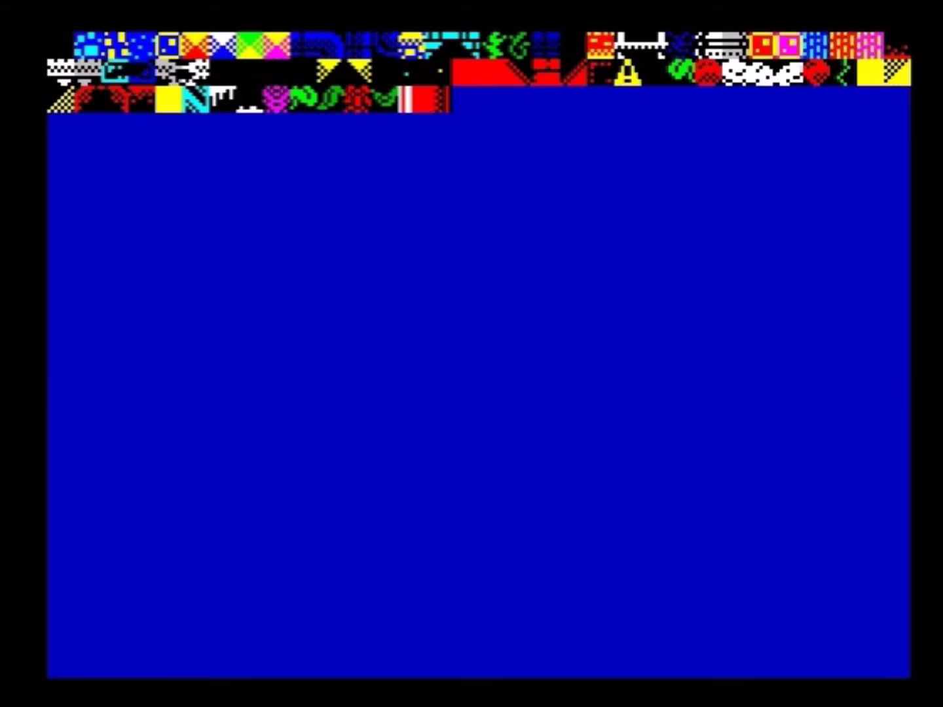
pyautogui.press('Return')
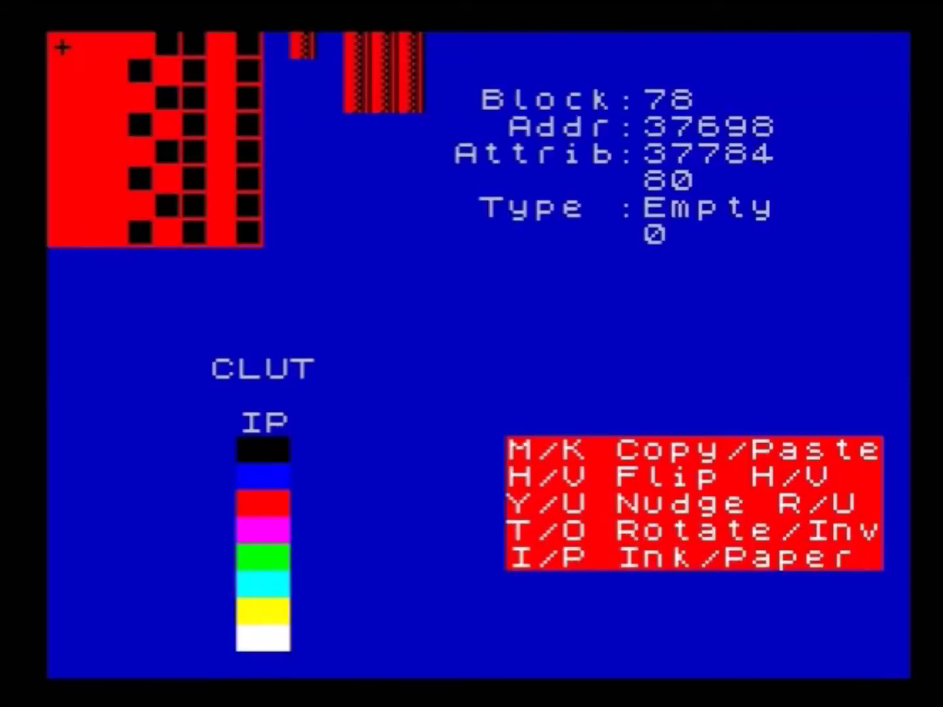
pyautogui.press('Escape')
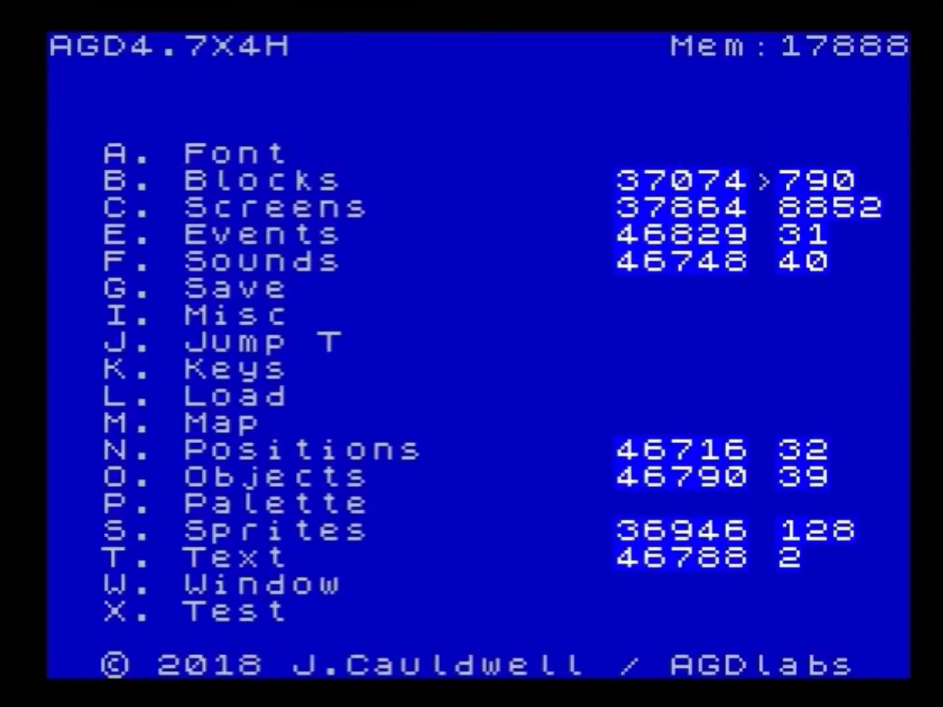
pyautogui.press('c')
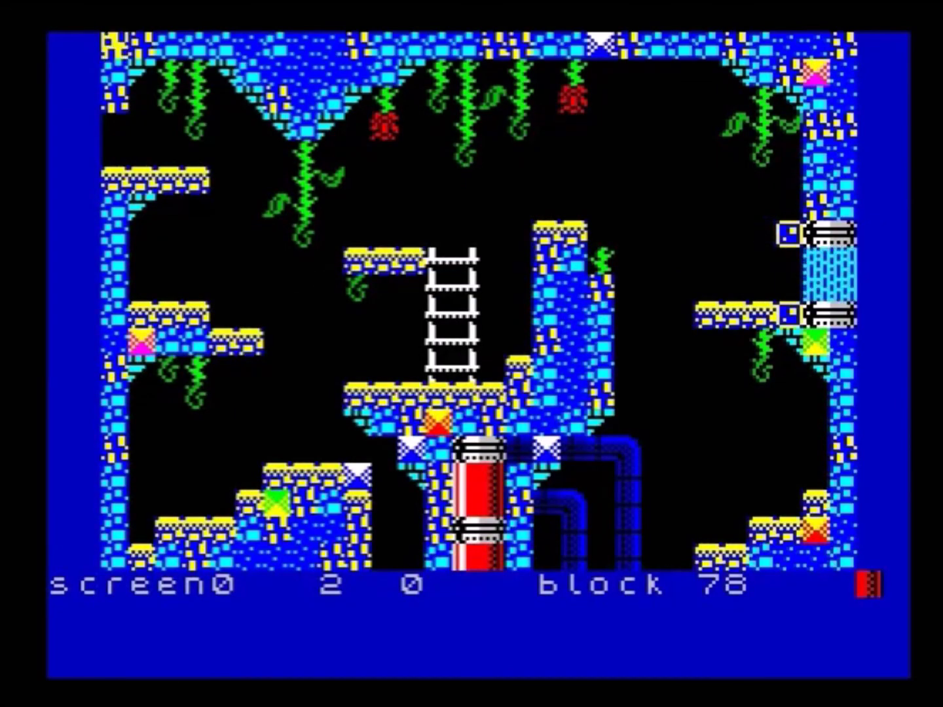
# - Browse the restored cave screens up to screen 11 and back to screen 0, then exit to the menu
pyautogui.press('w')
pyautogui.press('w')
pyautogui.press('w')
pyautogui.press('w')
pyautogui.press('w')
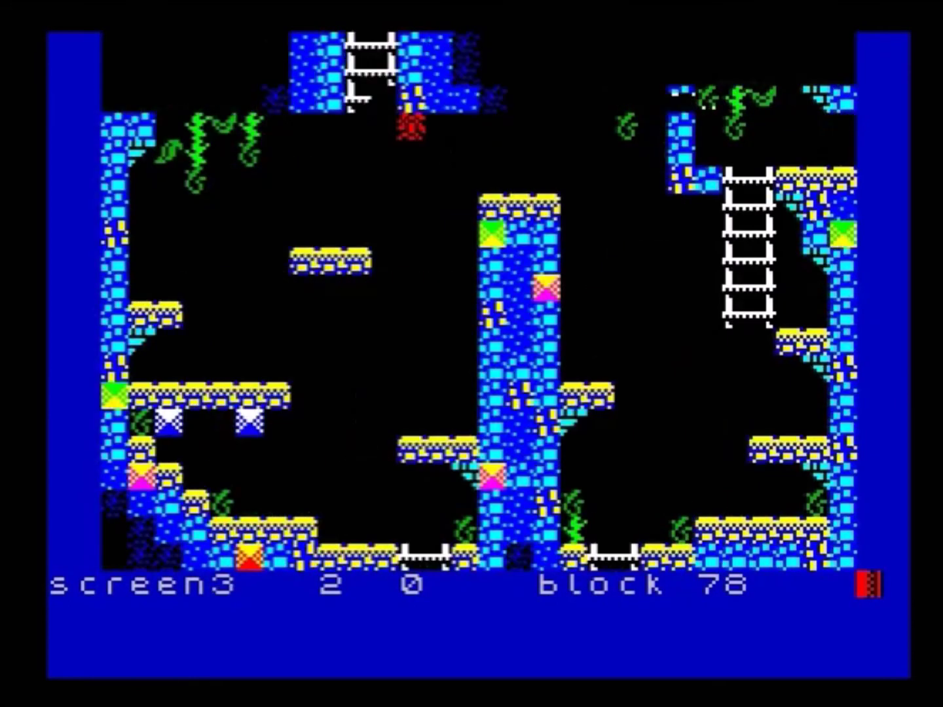
pyautogui.press('.')
pyautogui.press('.')
pyautogui.press(',')
pyautogui.press(',')
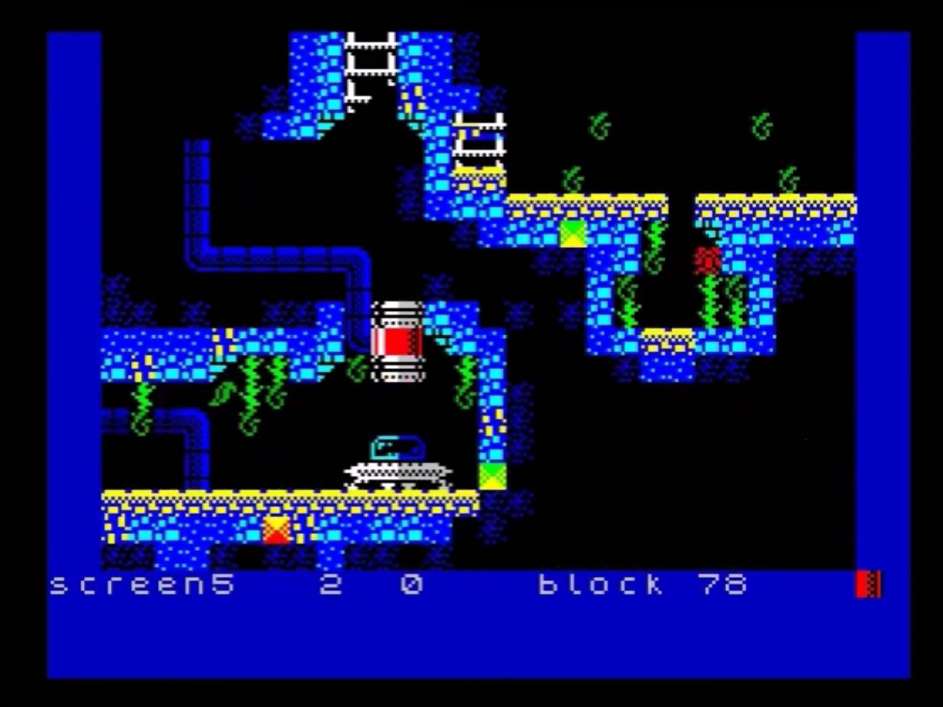
pyautogui.press('.')
pyautogui.press('.')
pyautogui.press('.')
pyautogui.press('.')
pyautogui.press('.')
pyautogui.press('.')
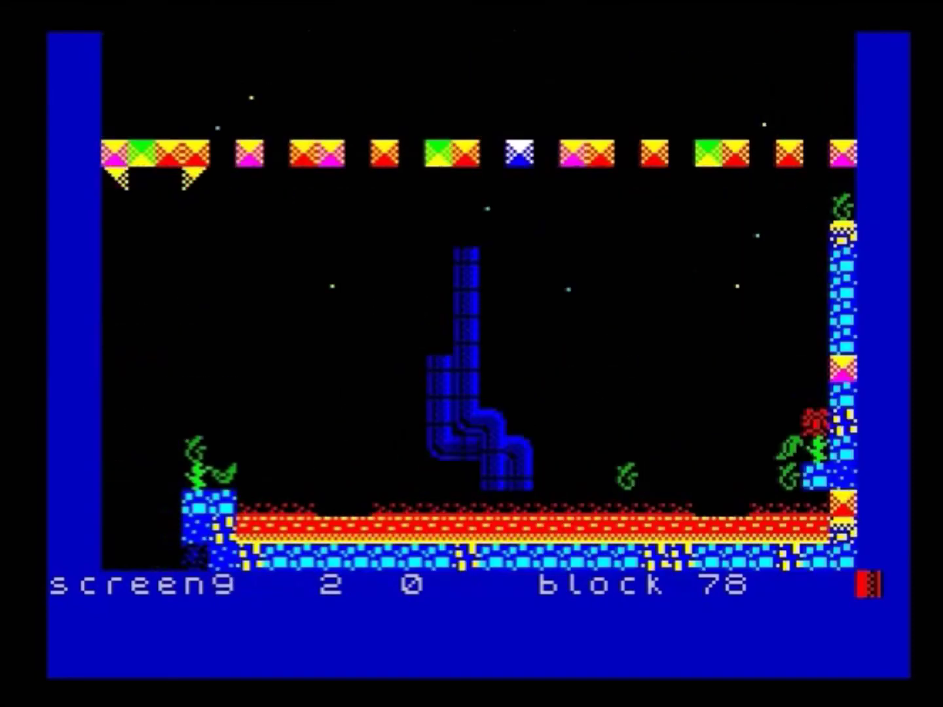
pyautogui.press('.')
pyautogui.press('.')
pyautogui.press('.')
pyautogui.press(',')
pyautogui.press(',')
pyautogui.press(',')
pyautogui.press(',')
pyautogui.press(',')
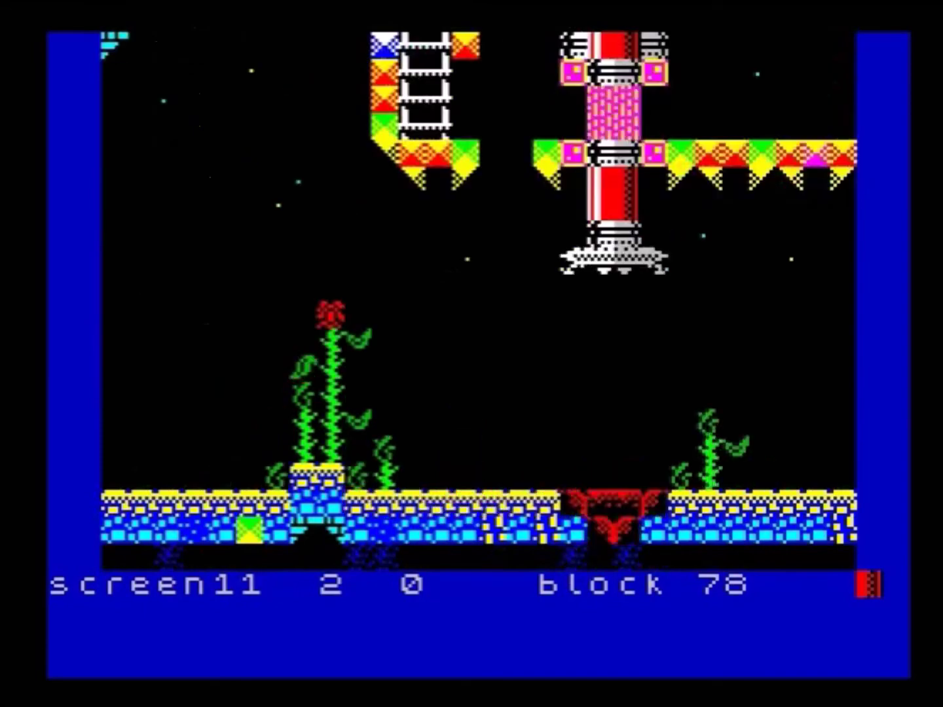
pyautogui.press(',')
pyautogui.press(',')
pyautogui.press(',')
pyautogui.press(',')
pyautogui.press(',')
pyautogui.press(',')
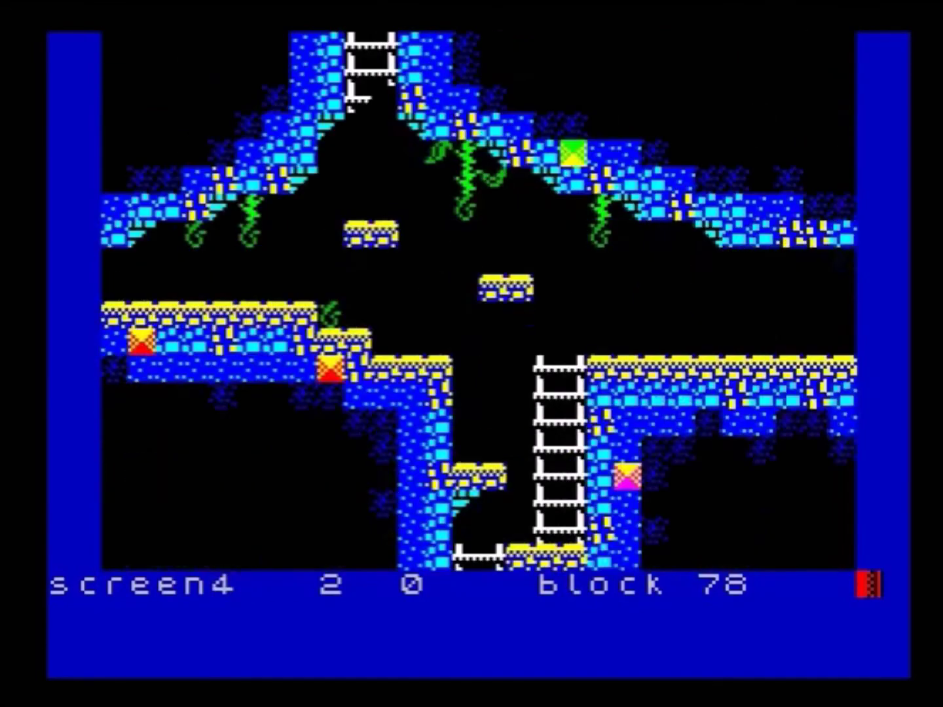
pyautogui.press(',')
pyautogui.press(',')
pyautogui.press(',')
pyautogui.press(',')
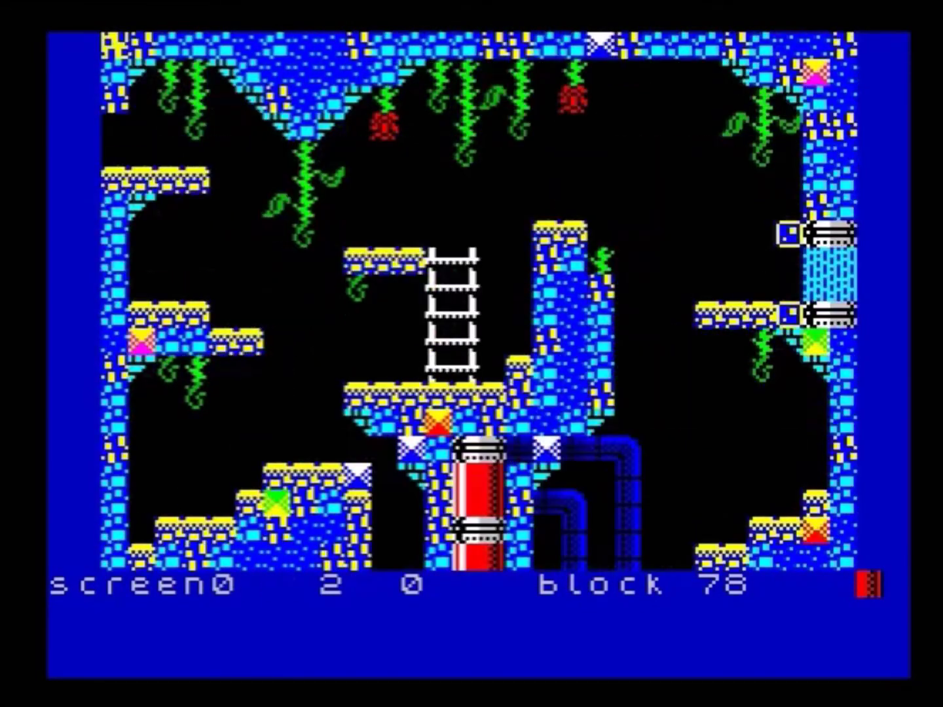
pyautogui.press('x')
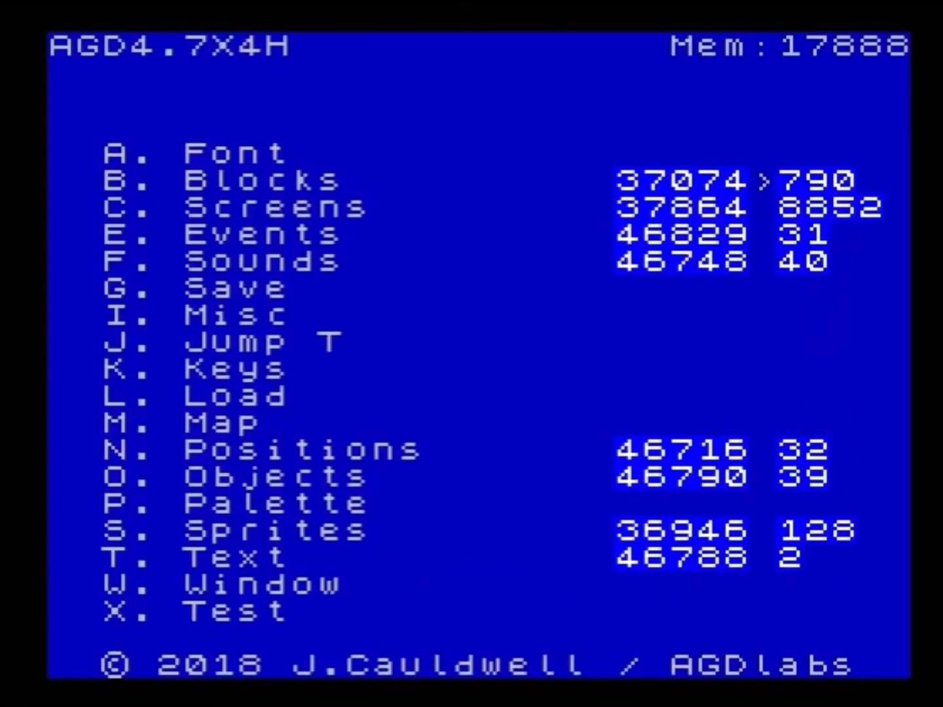